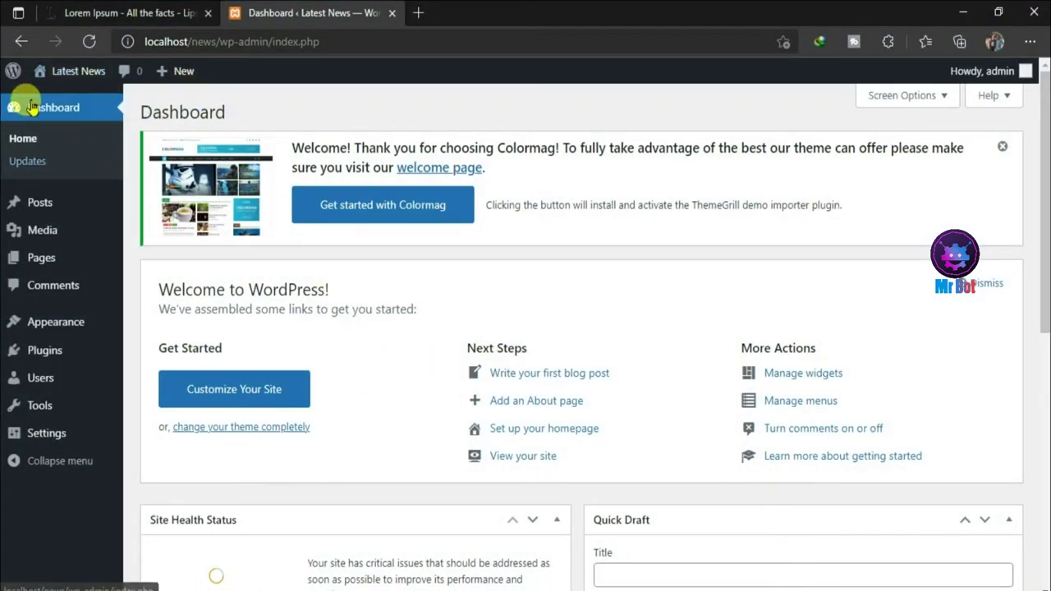
# - Open the Latest News site's front page in a separate tab and look over its current navigation bar and layout
pyautogui.moveTo(58, 71)
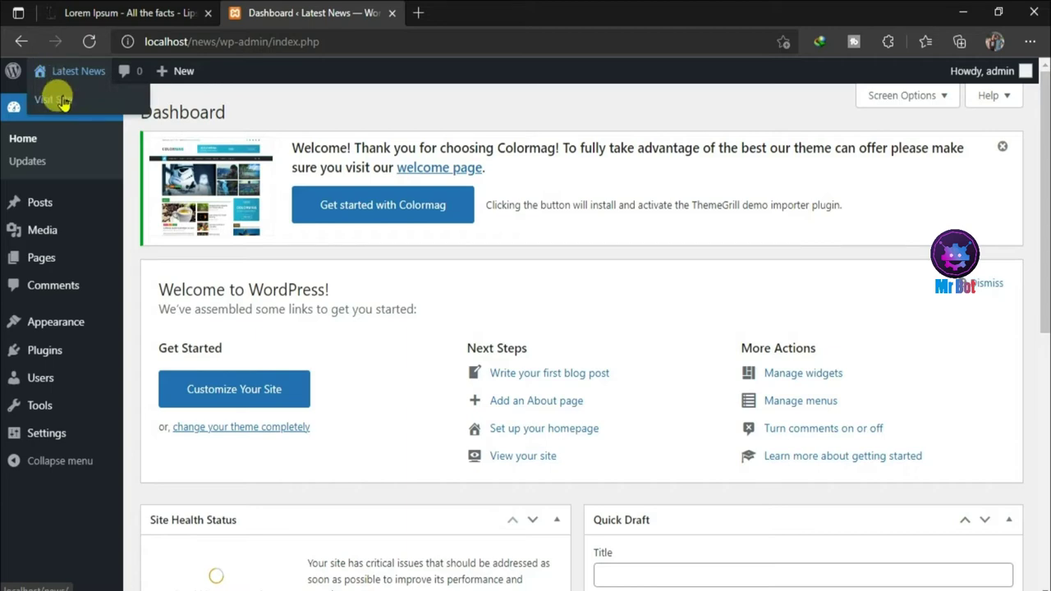
pyautogui.rightClick(63, 100)
pyautogui.click(101, 110)
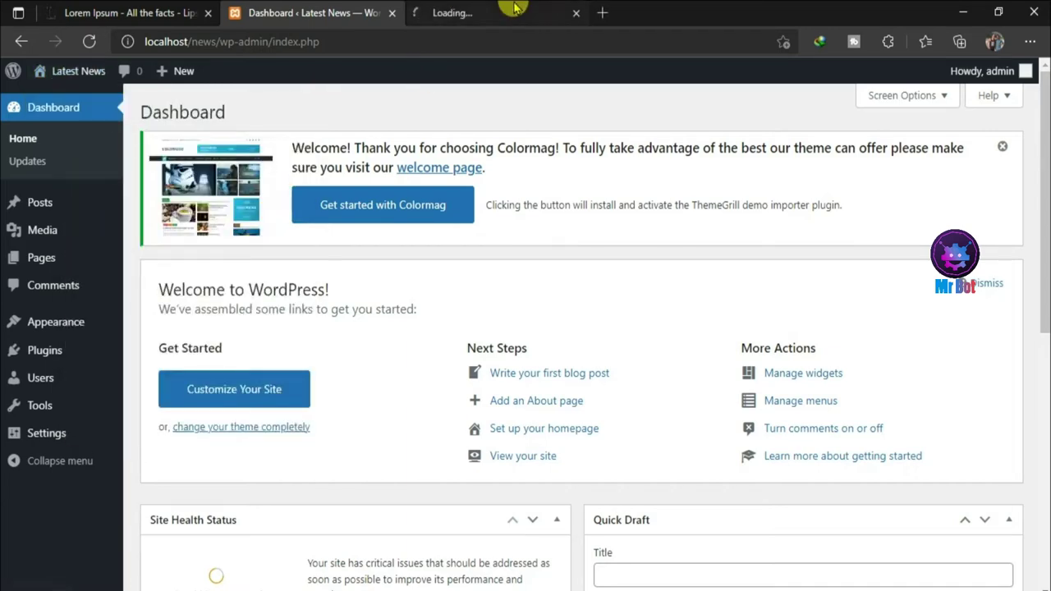
pyautogui.click(514, 9)
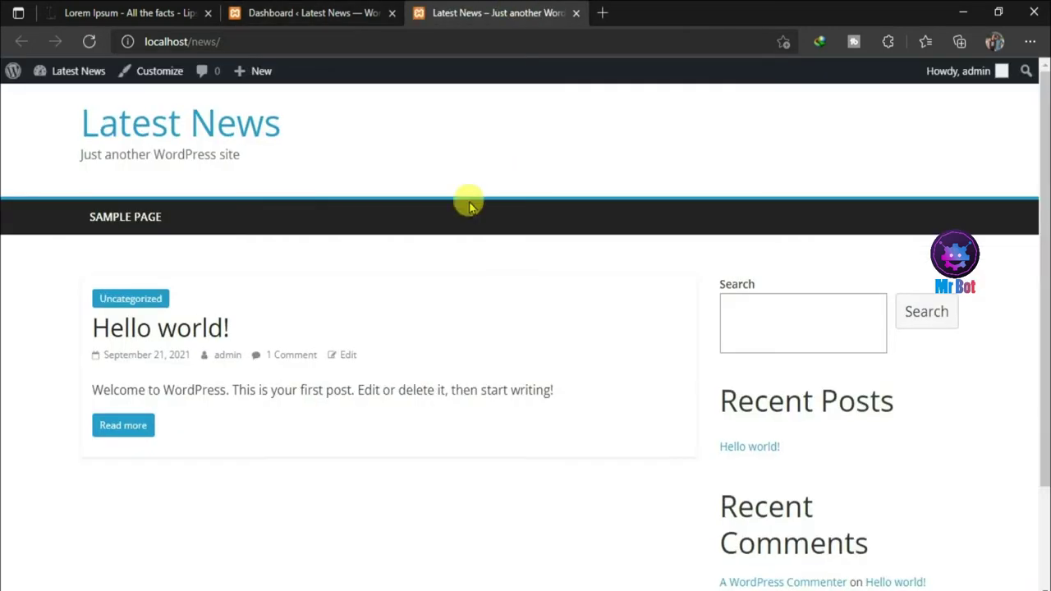
pyautogui.moveTo(1042, 193)
pyautogui.mouseDown()
pyautogui.moveTo(1042, 283)
pyautogui.moveTo(1042, 193)
pyautogui.mouseUp()
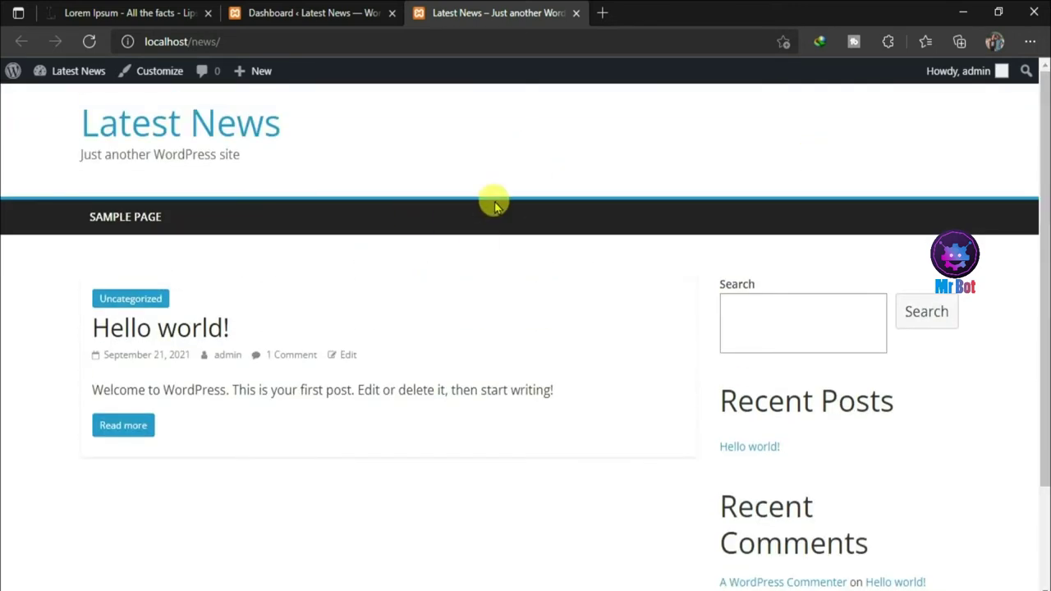
pyautogui.click(359, 9)
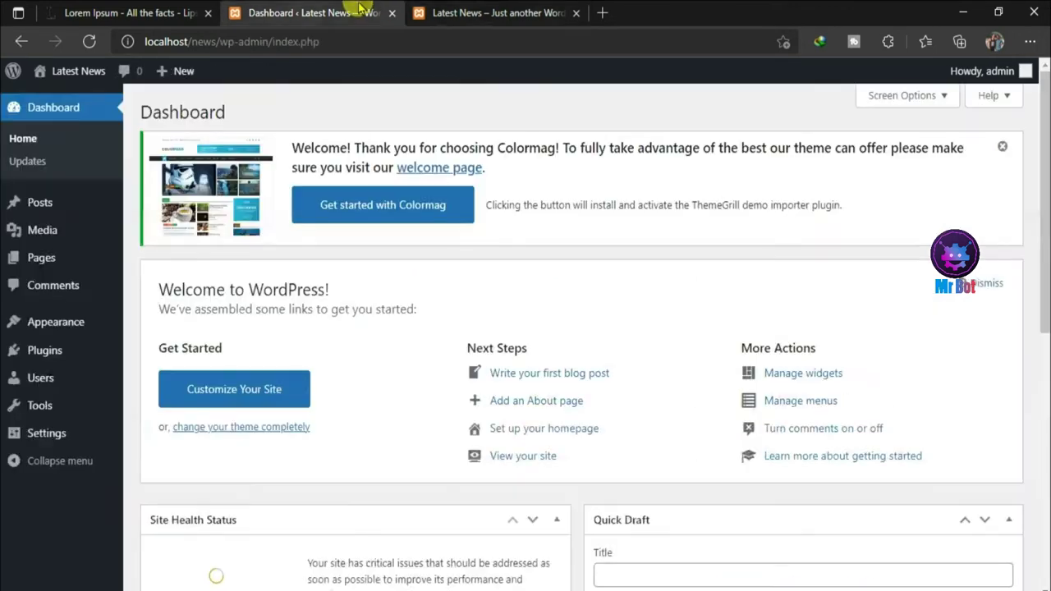
pyautogui.click(517, 10)
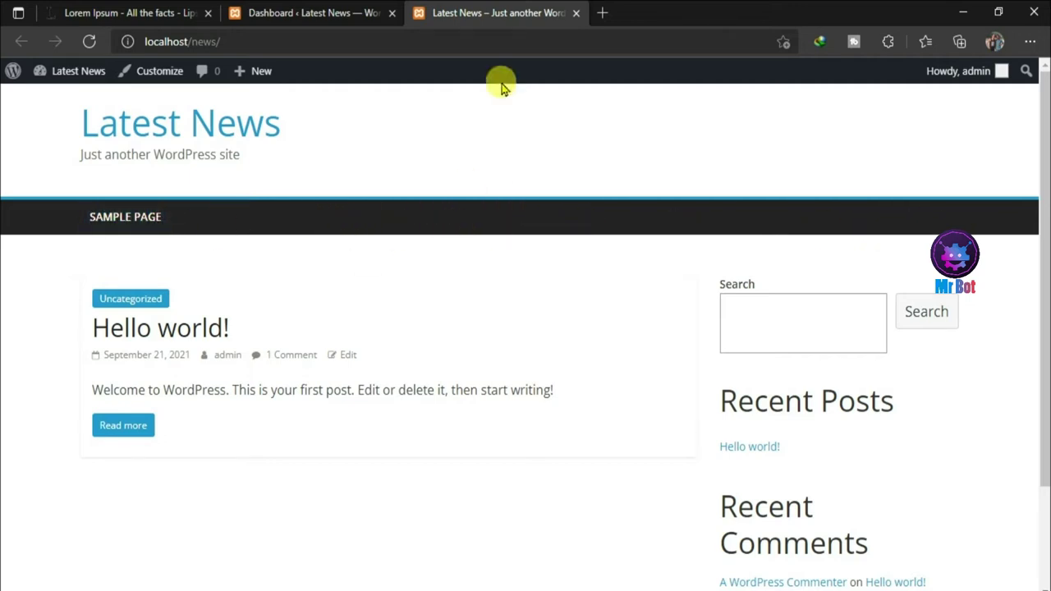
# - Open the list of all pages in a new tab and place that tab directly after the dashboard tab
pyautogui.click(258, 9)
pyautogui.moveTo(71, 260)
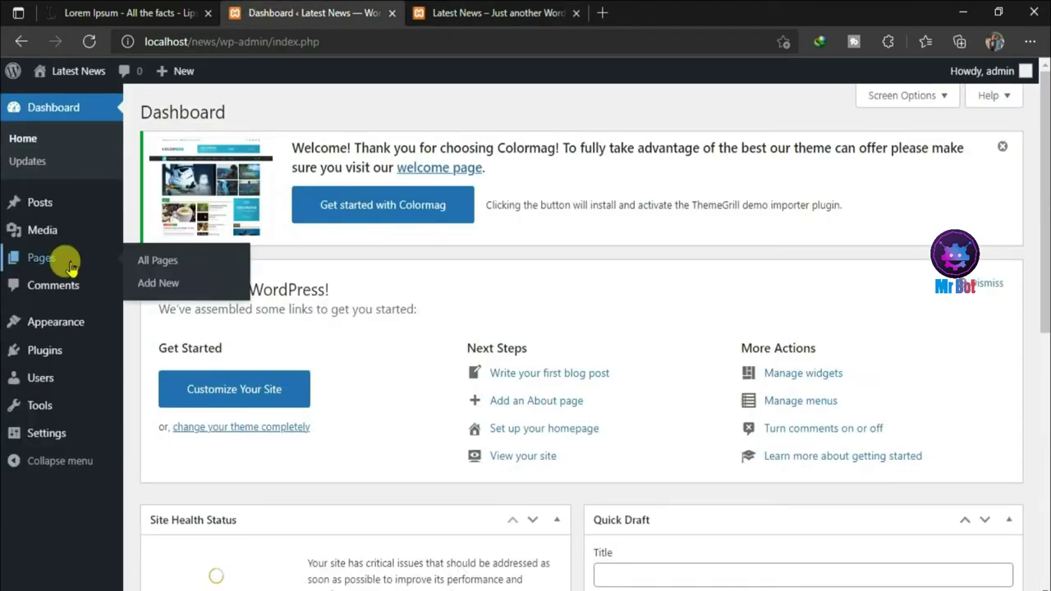
pyautogui.rightClick(143, 263)
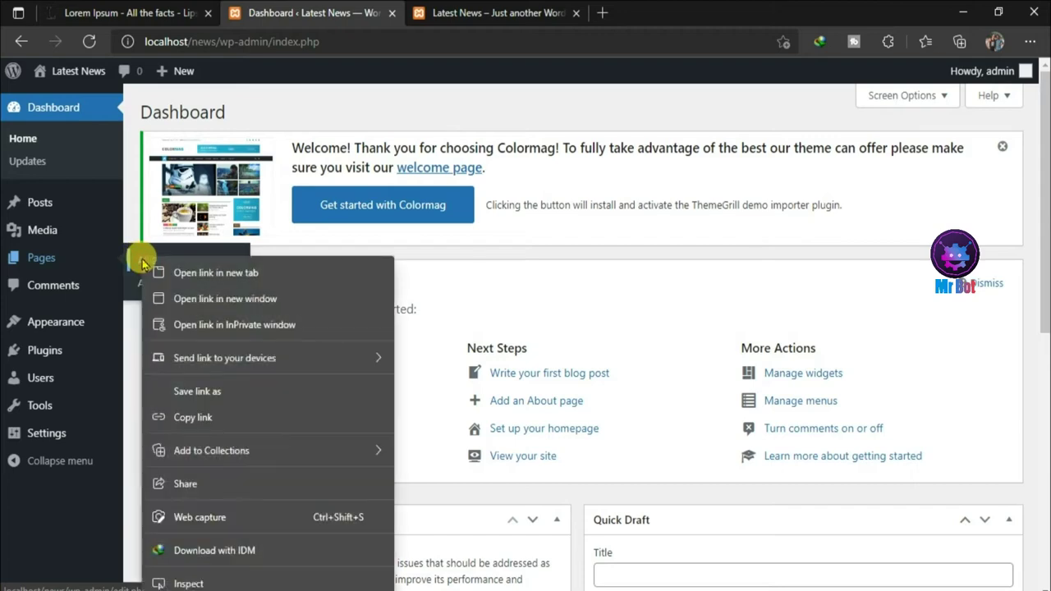
pyautogui.click(160, 268)
pyautogui.click(673, 10)
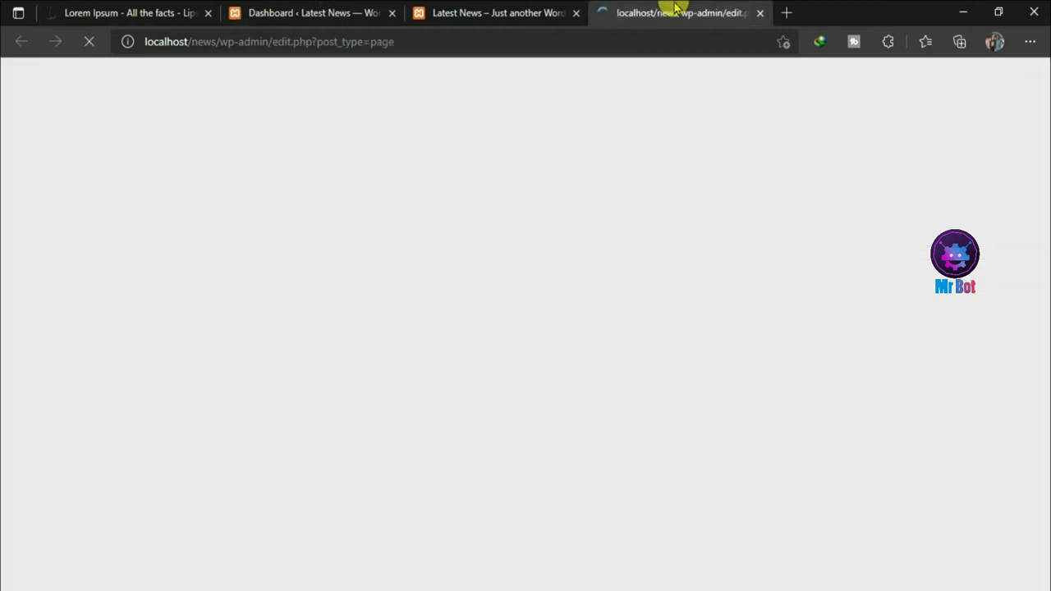
pyautogui.moveTo(697, 7); pyautogui.dragTo(462, 7)
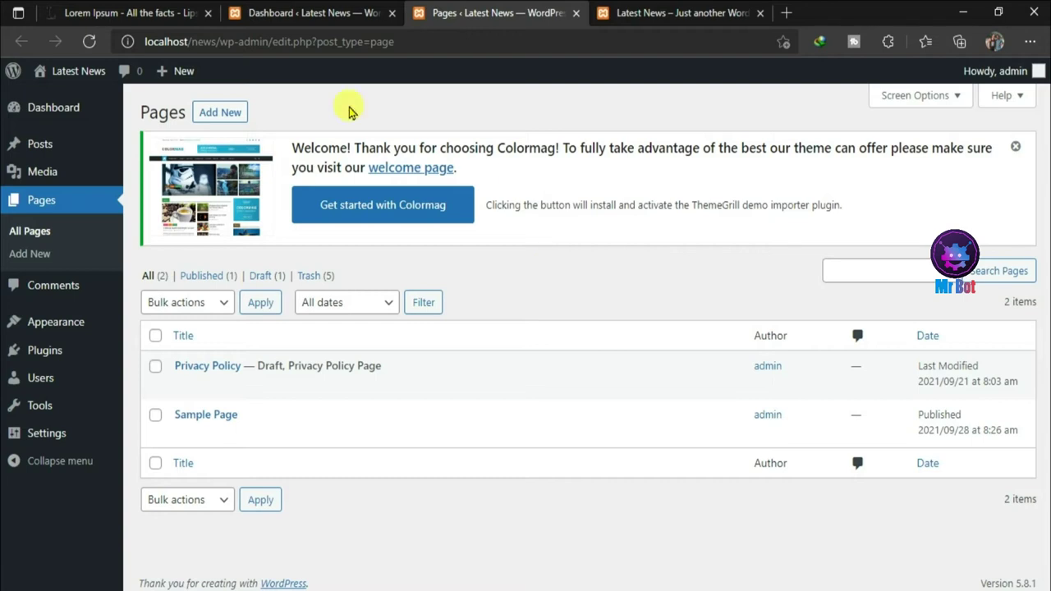
# - Open the editor for a new page in a separate tab and move Sample Page to the trash
pyautogui.rightClick(211, 109)
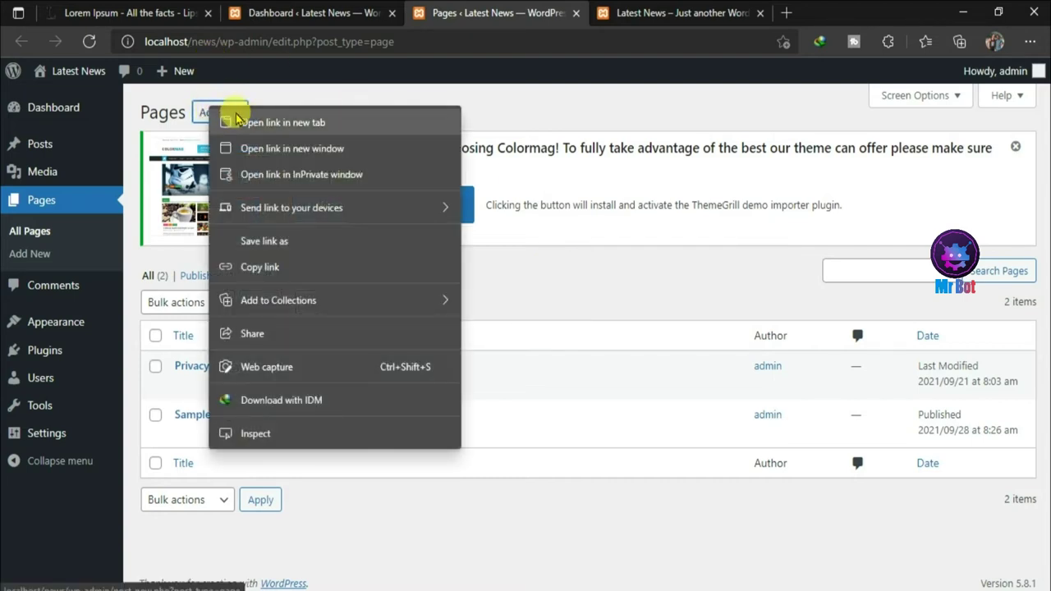
pyautogui.click(244, 121)
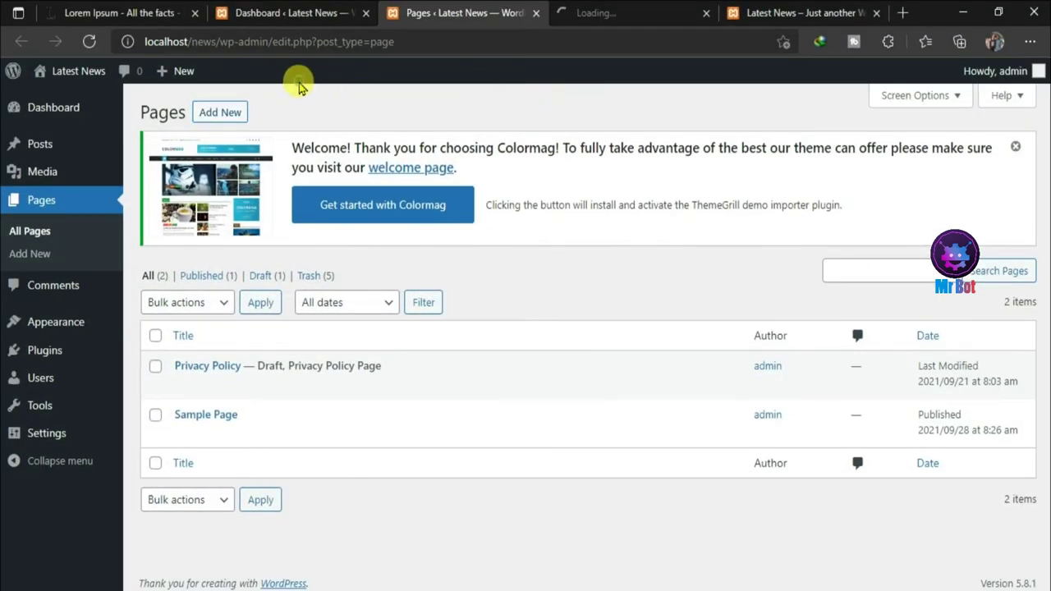
pyautogui.moveTo(159, 439)
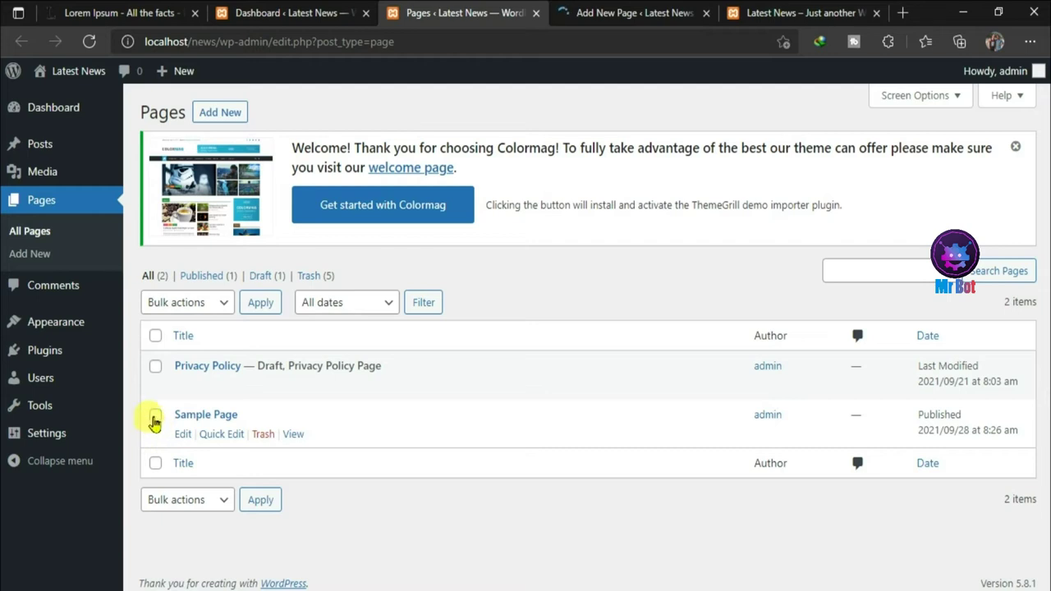
pyautogui.click(263, 434)
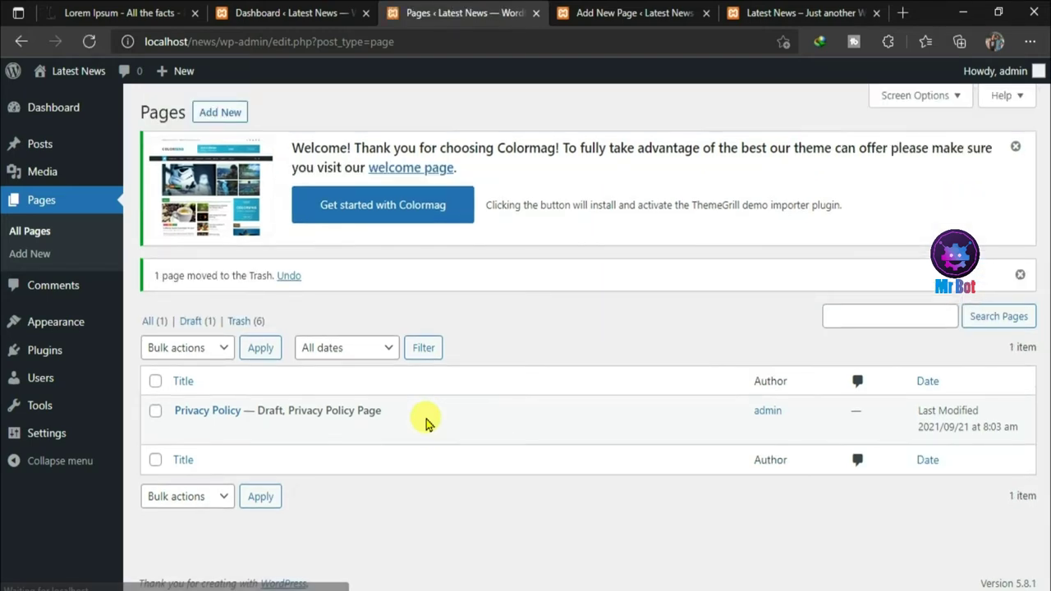
# - Title the new page "Home", publish it, and close its editor tab
pyautogui.click(640, 11)
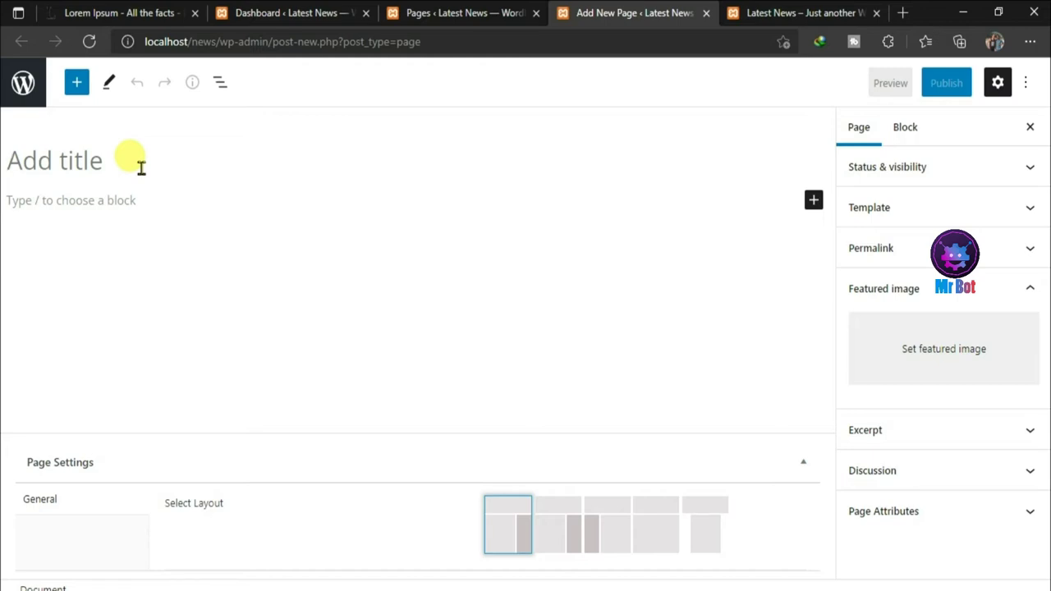
pyautogui.write('Home')
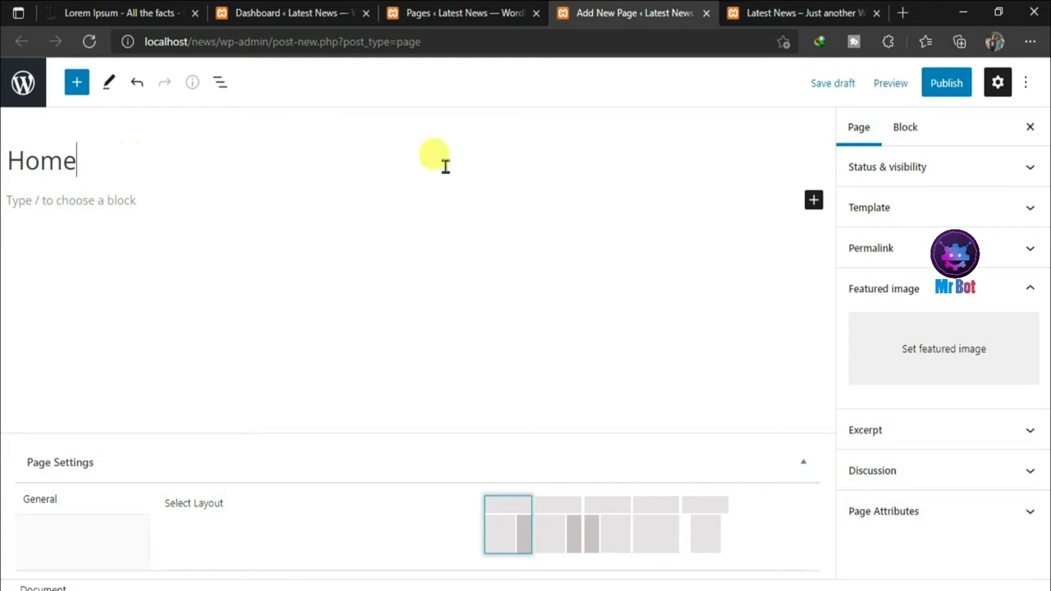
pyautogui.click(948, 93)
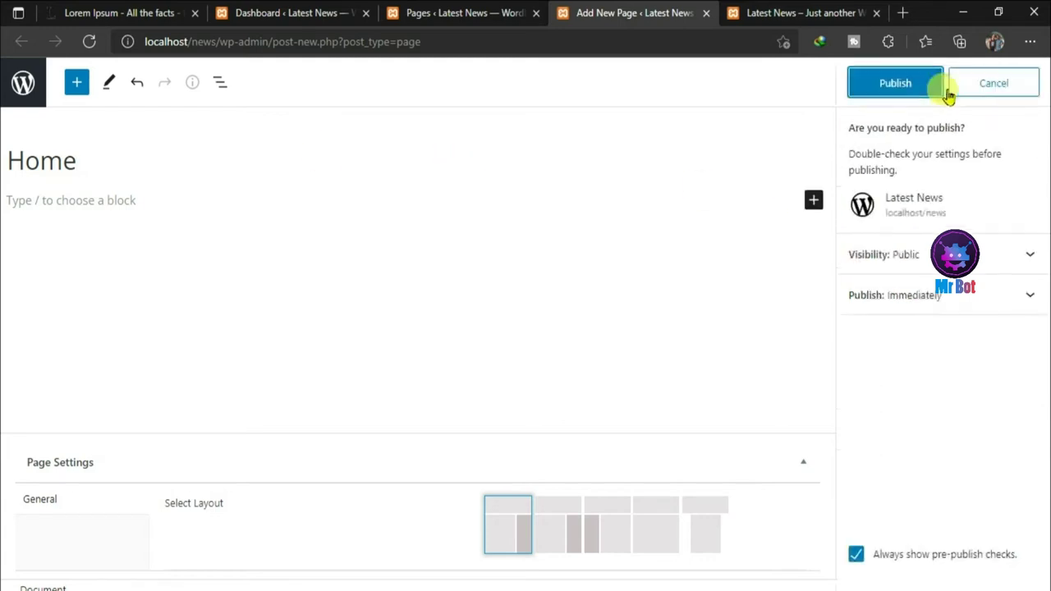
pyautogui.click(857, 83)
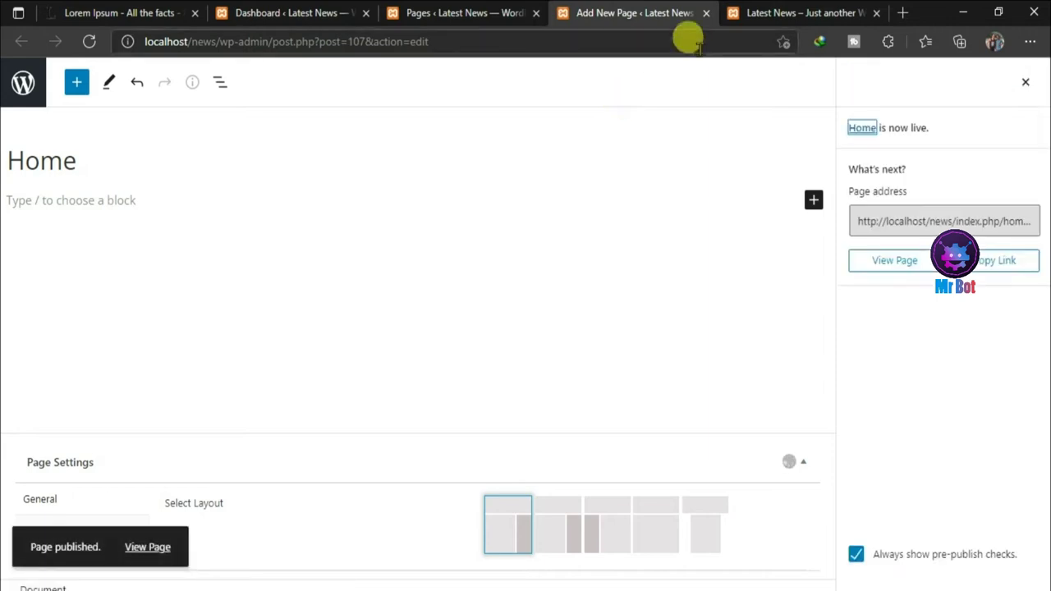
pyautogui.click(705, 13)
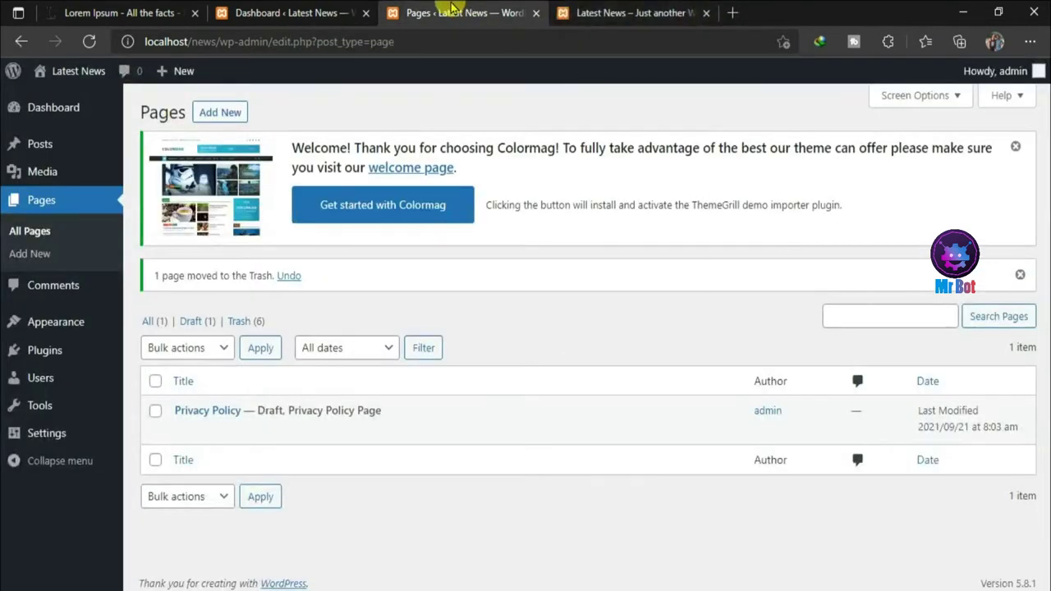
# - Create and publish another page titled "Contact US" in a new tab, close its editor, and refresh the pages list
pyautogui.rightClick(213, 115)
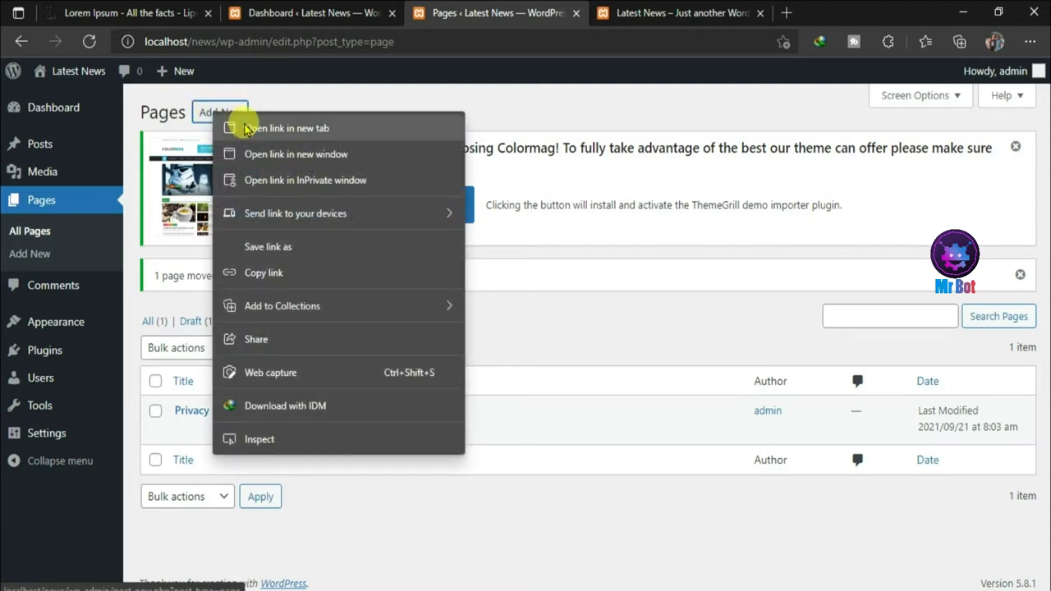
pyautogui.click(241, 126)
pyautogui.click(673, 10)
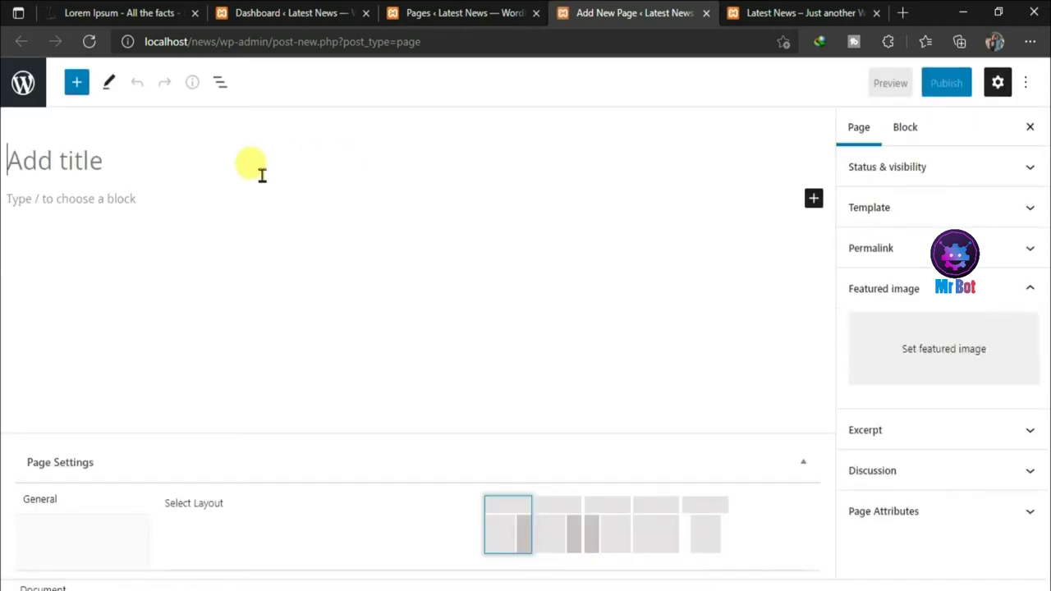
pyautogui.write('Contact US')
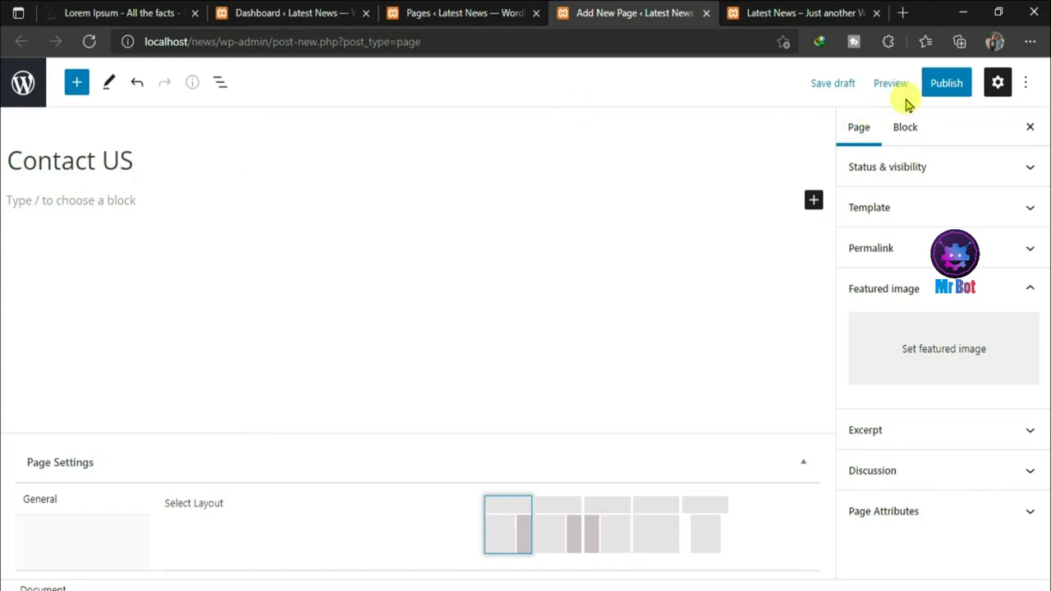
pyautogui.click(955, 85)
pyautogui.click(911, 81)
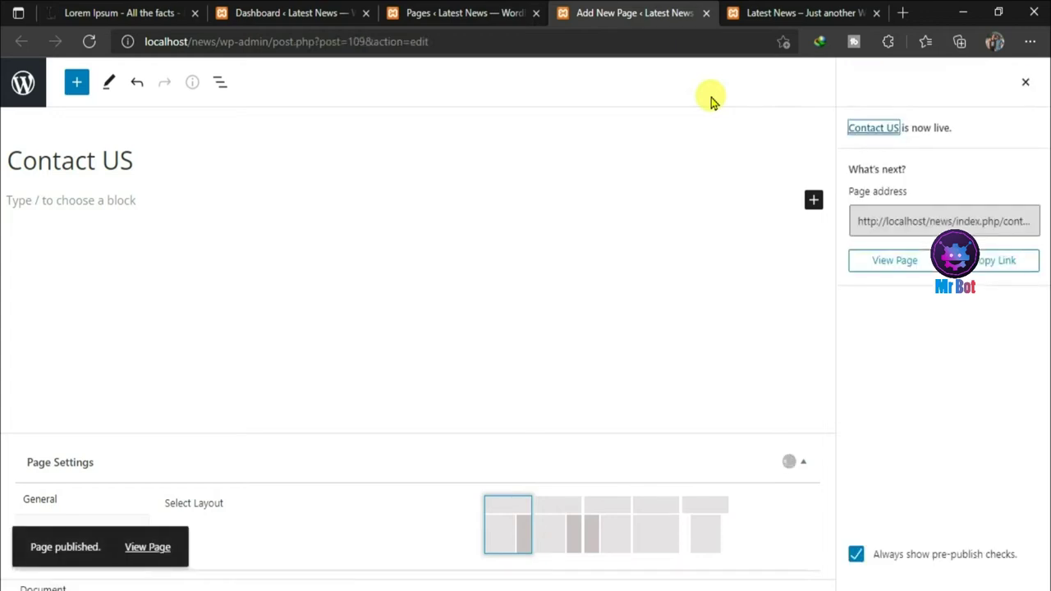
pyautogui.click(706, 13)
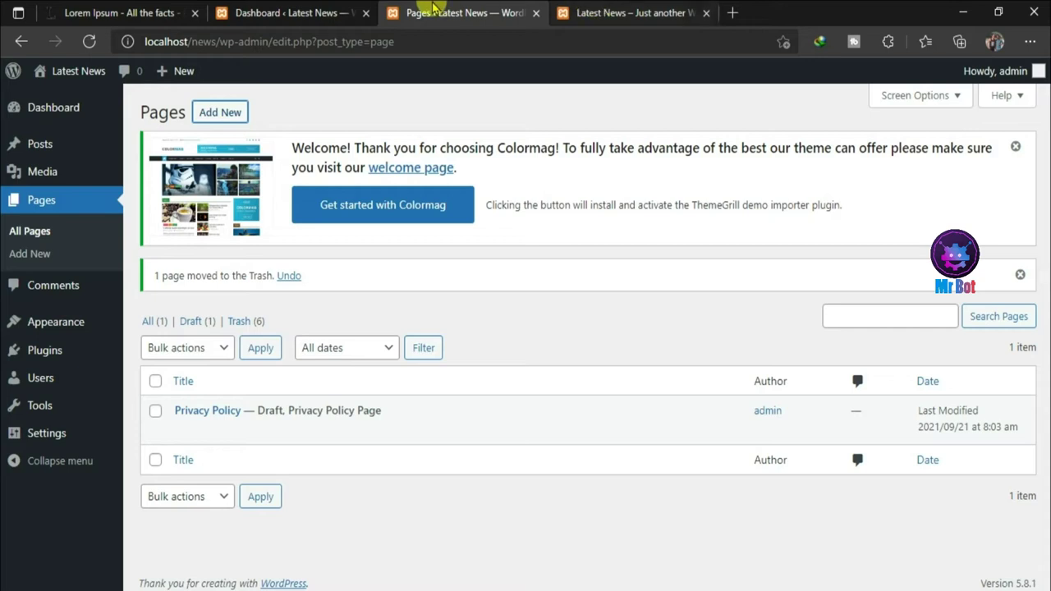
pyautogui.click(88, 42)
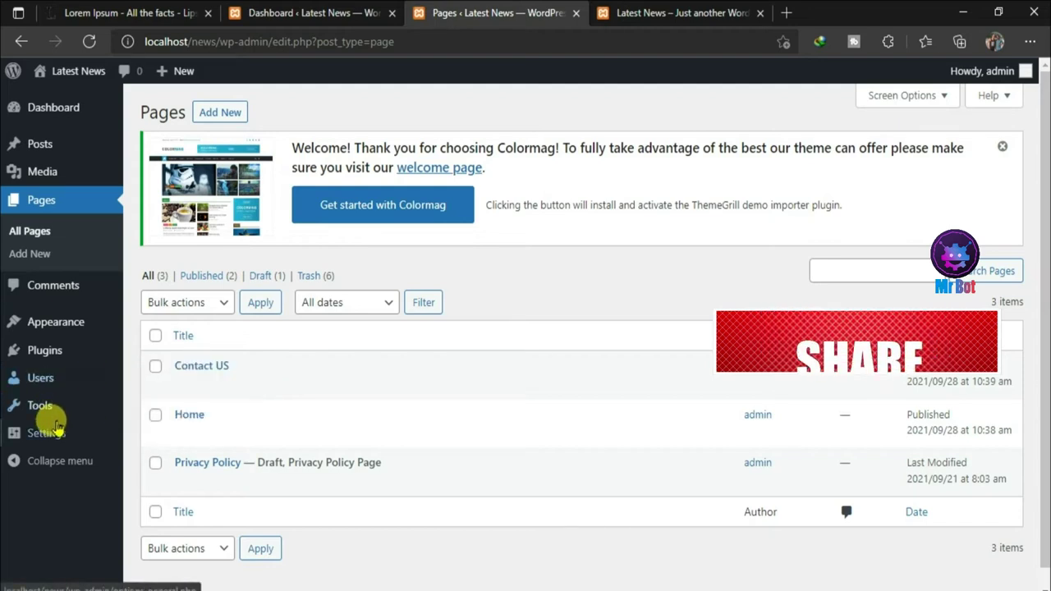
# - Create the navigation menu Menu 1 from the Home and Contact US pages, with Home placed above Contact US
pyautogui.moveTo(70, 321)
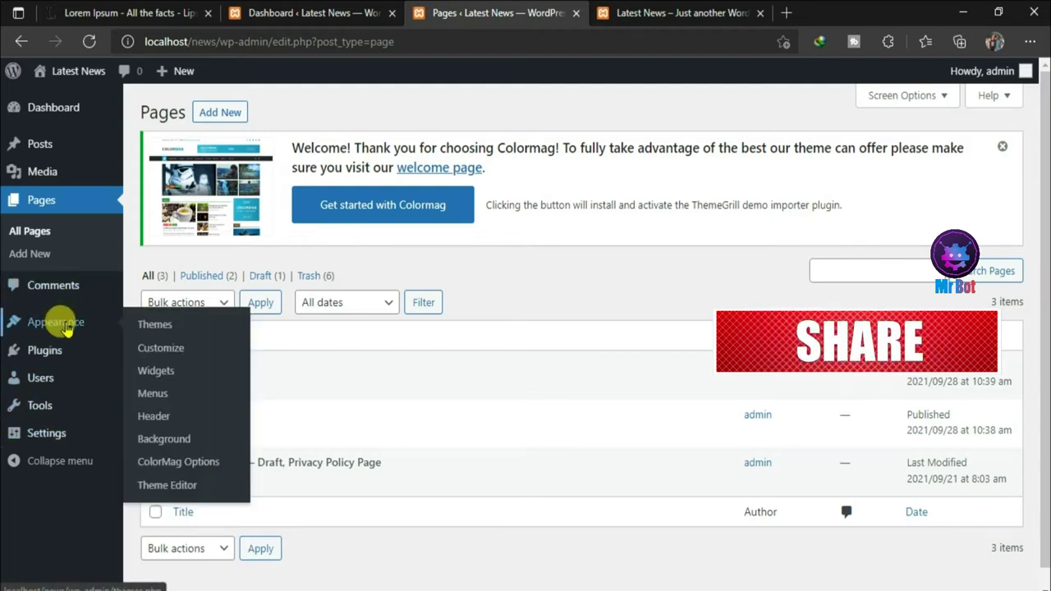
pyautogui.click(170, 395)
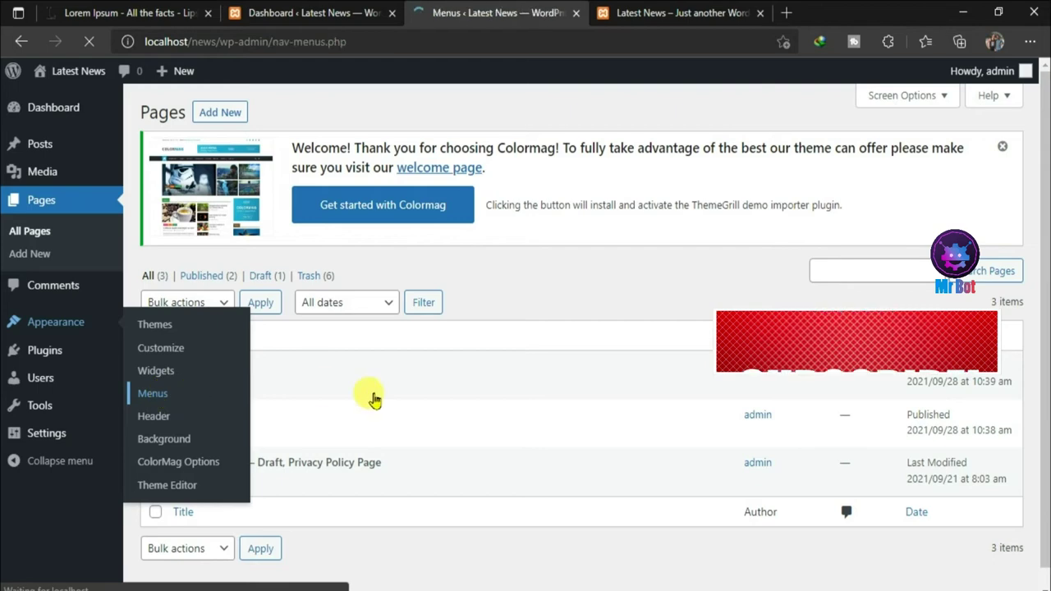
pyautogui.scroll(-3, 815, 268)
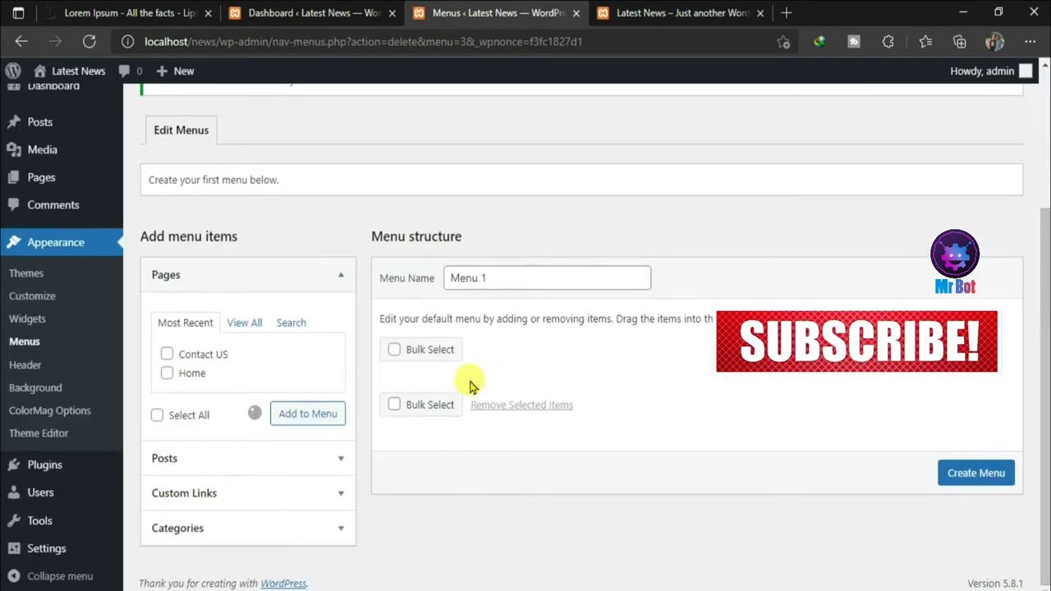
pyautogui.moveTo(520, 281); pyautogui.dragTo(417, 293)
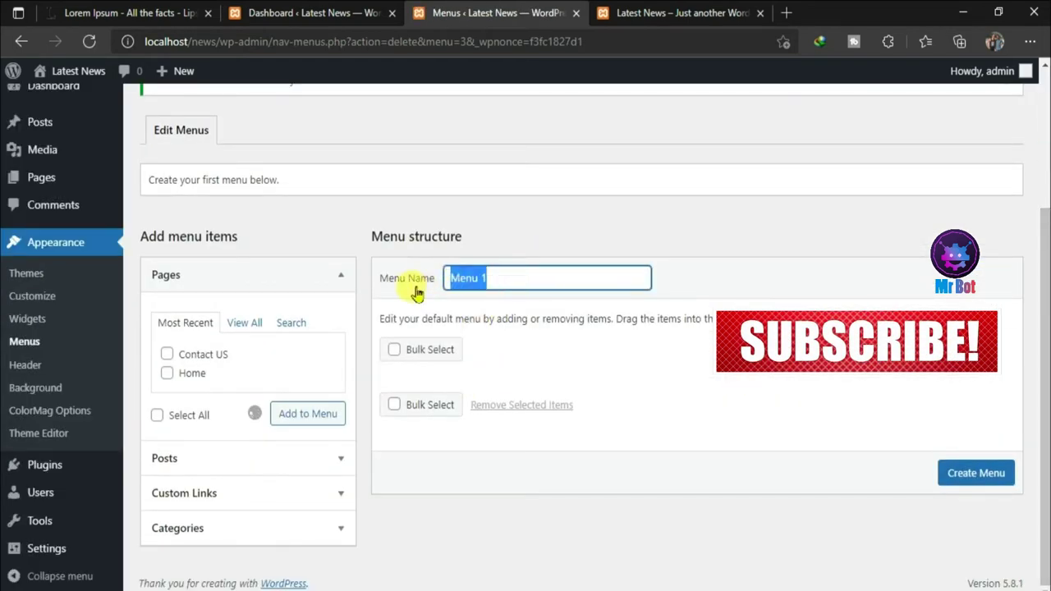
pyautogui.click(530, 276)
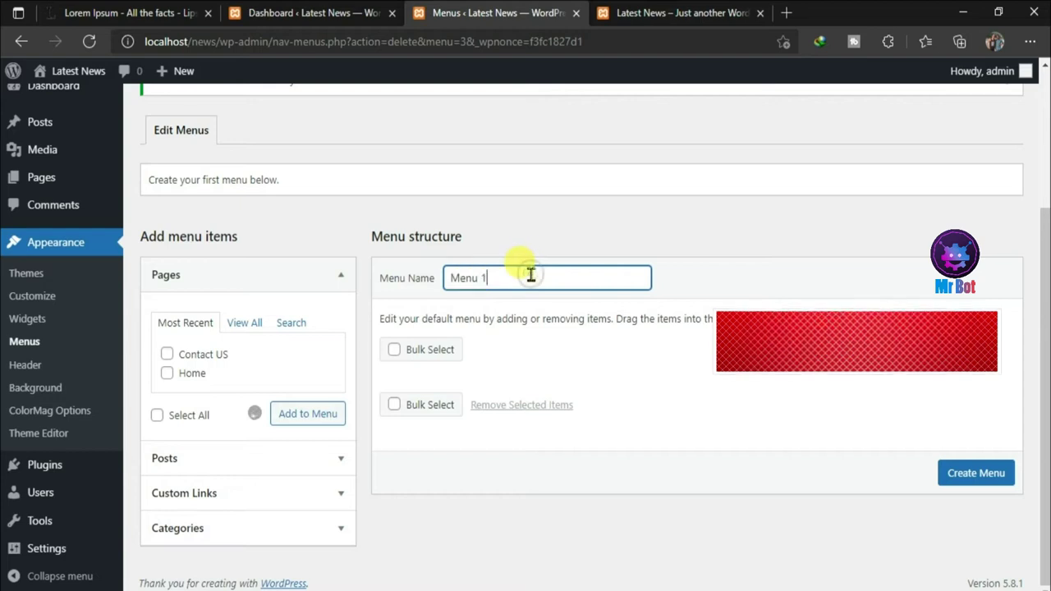
pyautogui.click(168, 375)
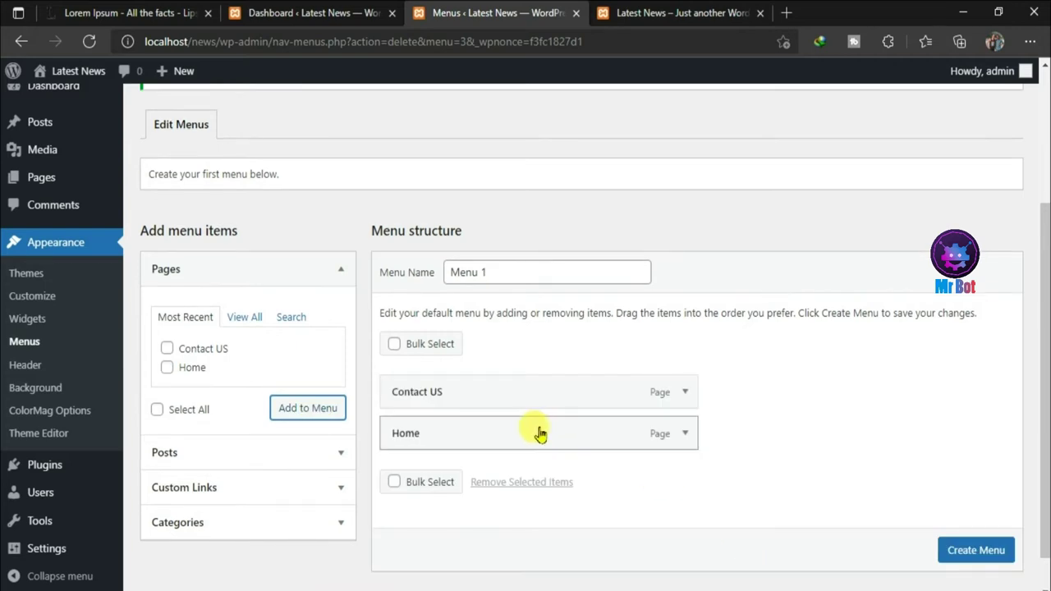
pyautogui.moveTo(489, 394); pyautogui.dragTo(476, 443)
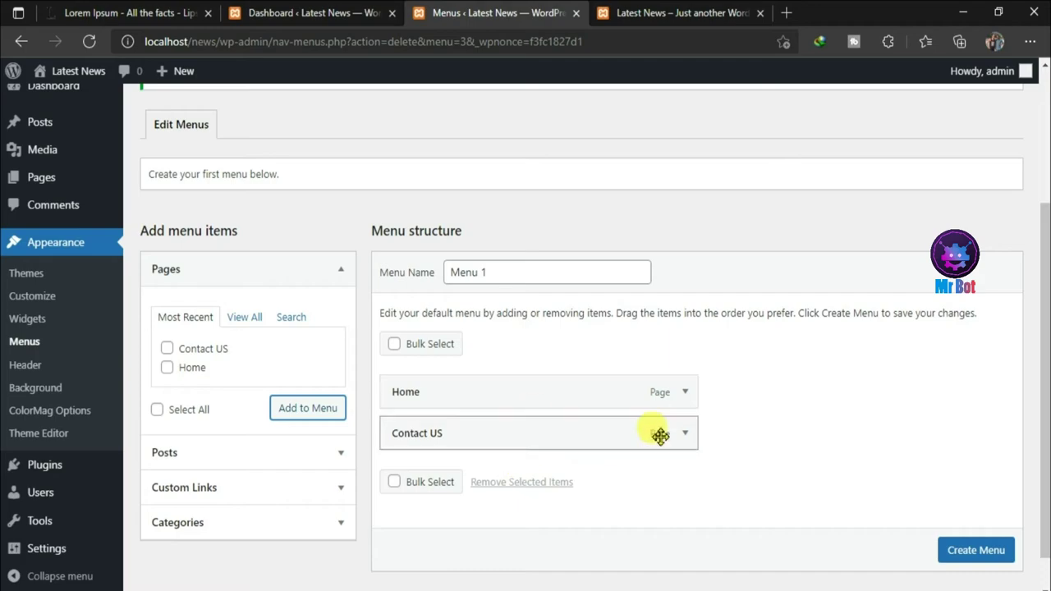
pyautogui.scroll(-1, 985, 541)
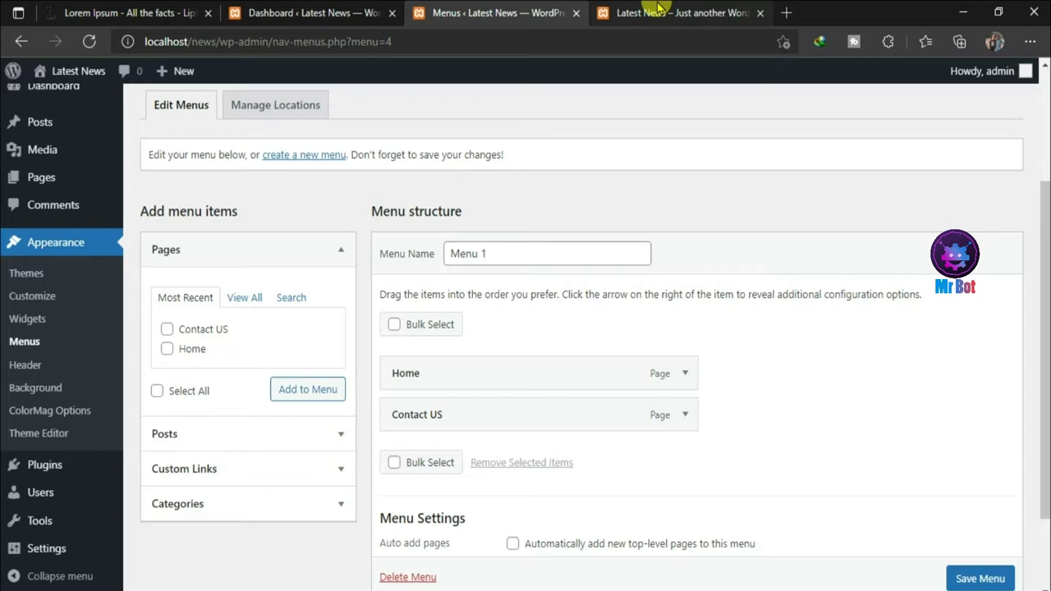
# - Check the navigation bar on the reloaded site front page and return to the menu editor
pyautogui.click(657, 10)
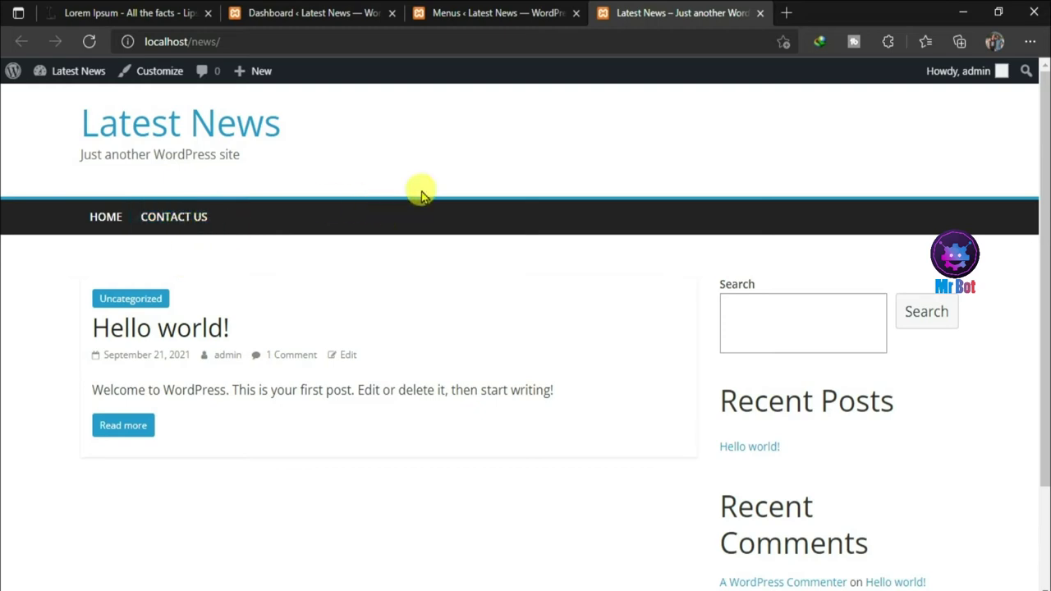
pyautogui.click(511, 8)
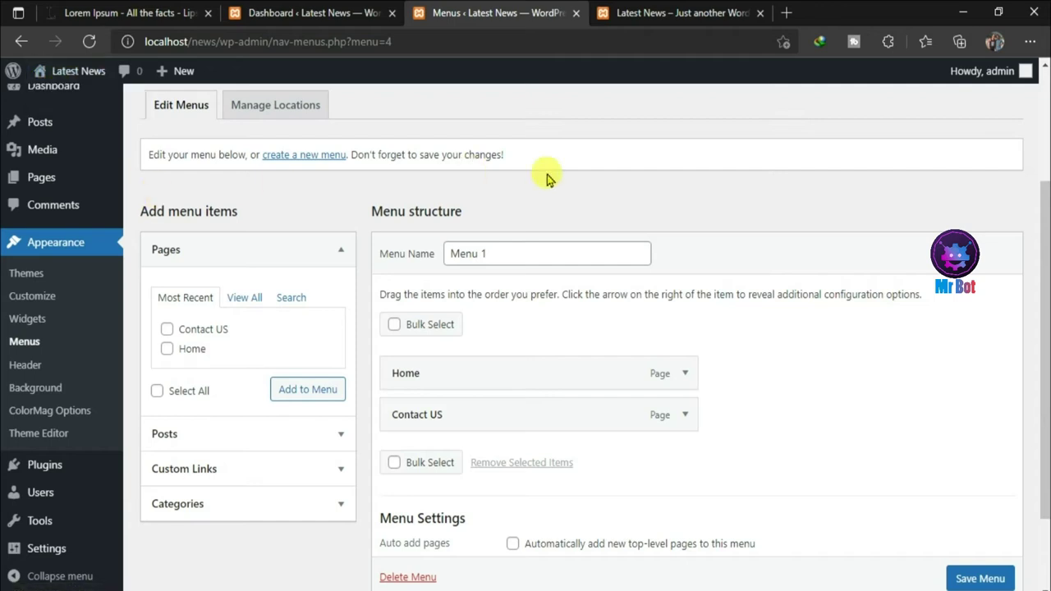
# - Create a post category named "States" with no parent category
pyautogui.scroll(2, 1041, 236)
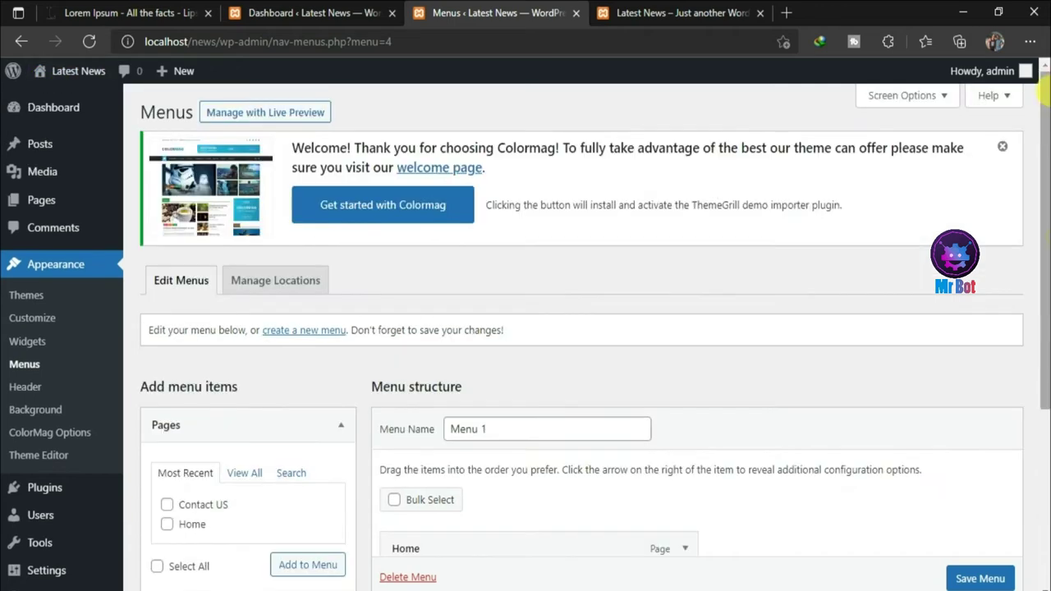
pyautogui.moveTo(47, 144)
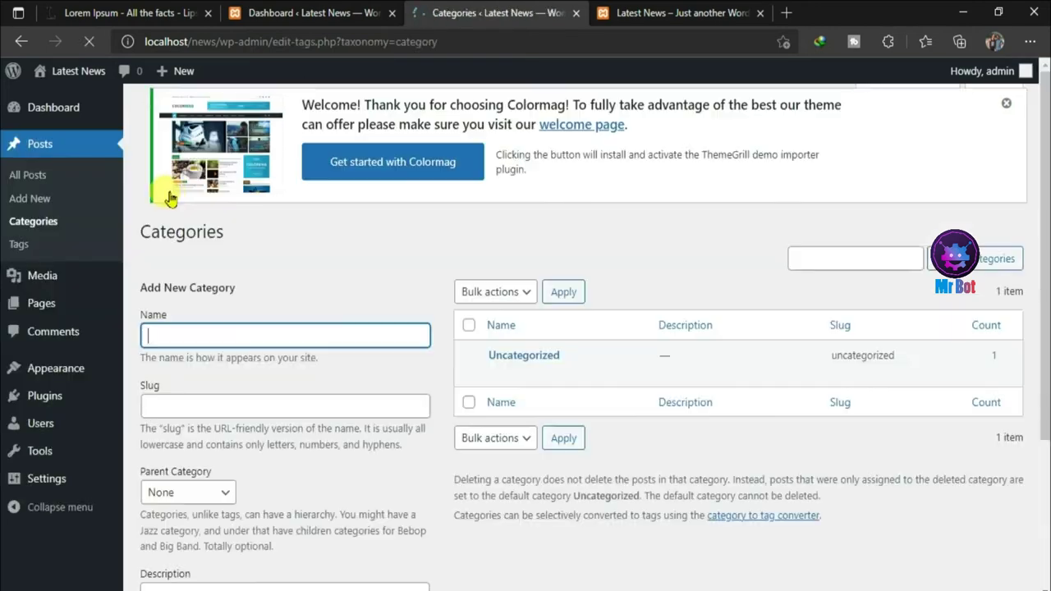
pyautogui.scroll(-2, 943, 262)
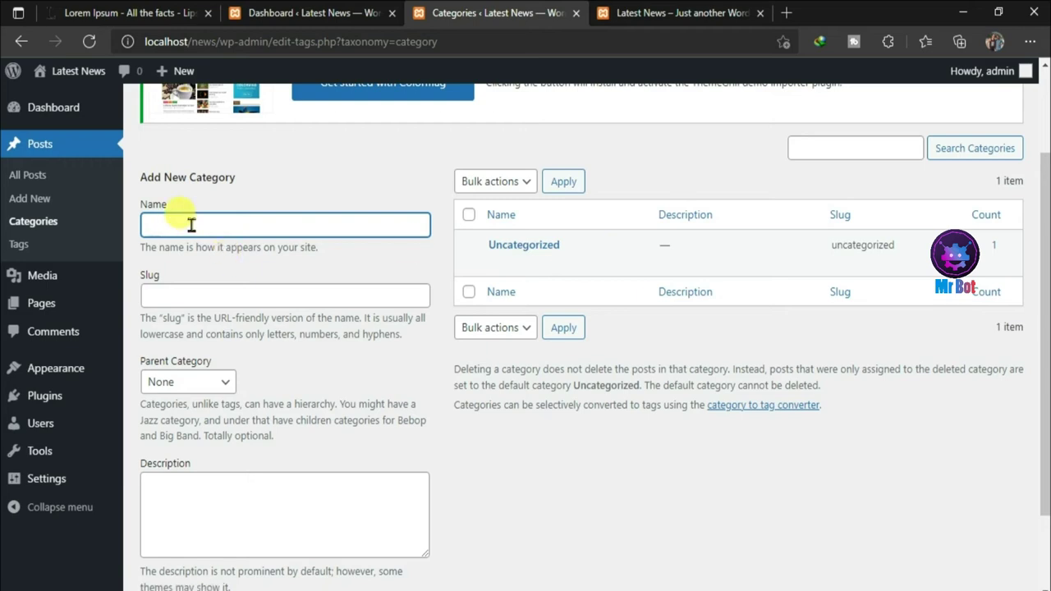
pyautogui.moveTo(548, 262)
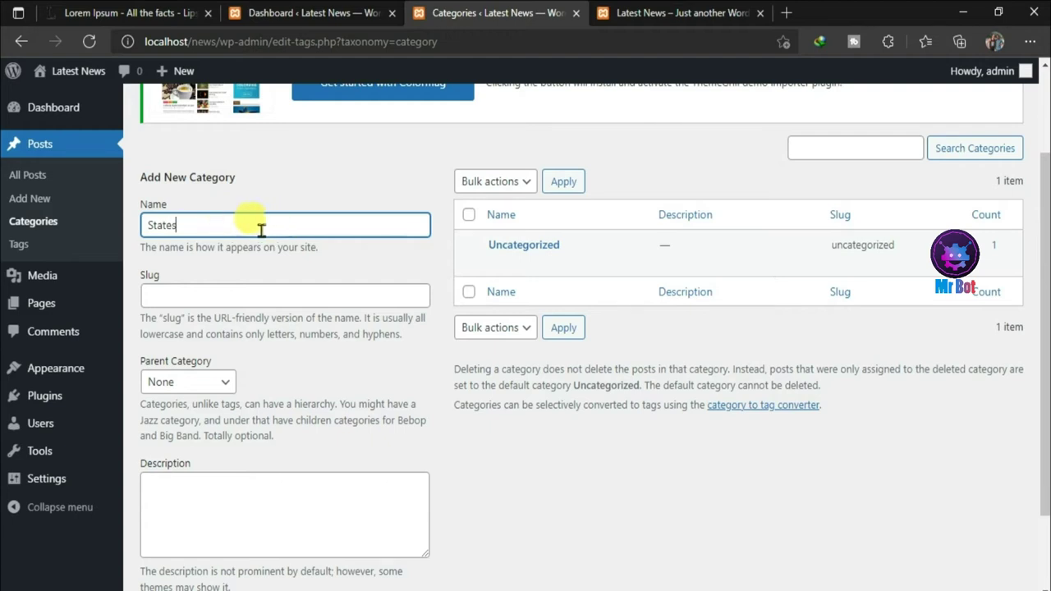
pyautogui.click(233, 297)
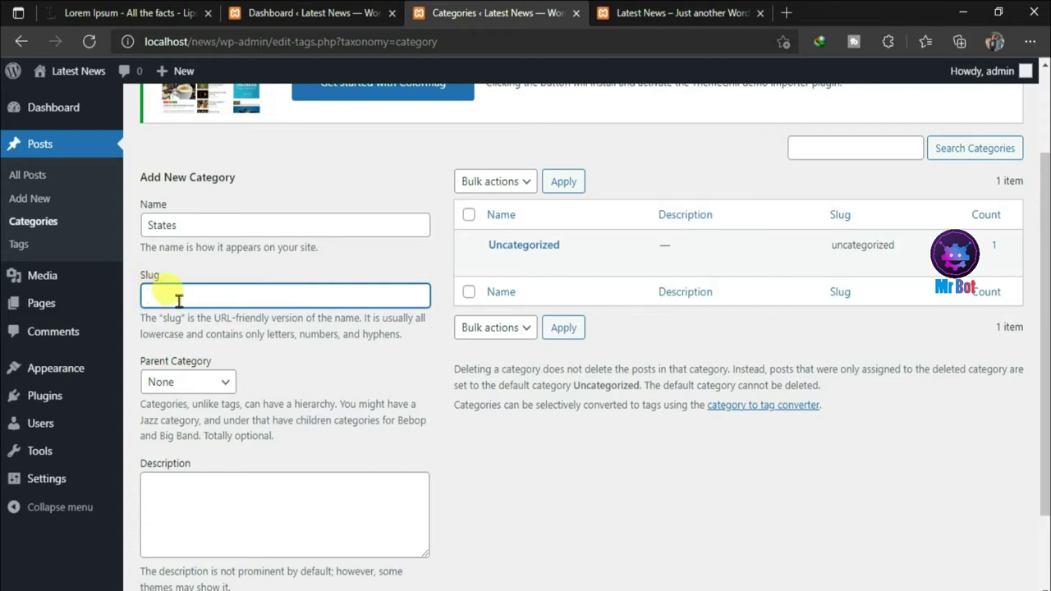
pyautogui.click(278, 481)
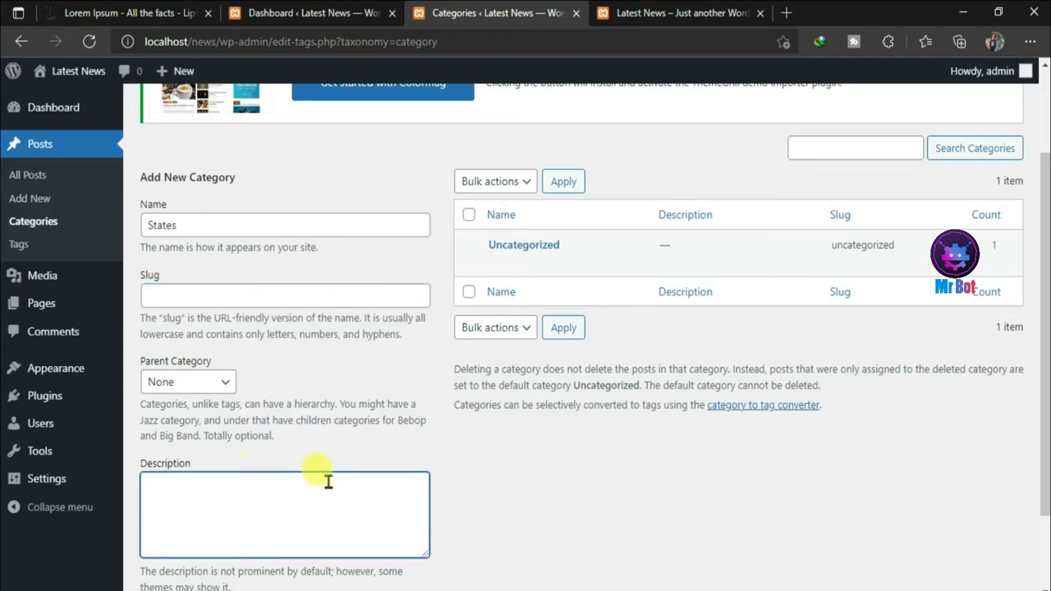
pyautogui.click(231, 389)
pyautogui.click(254, 374)
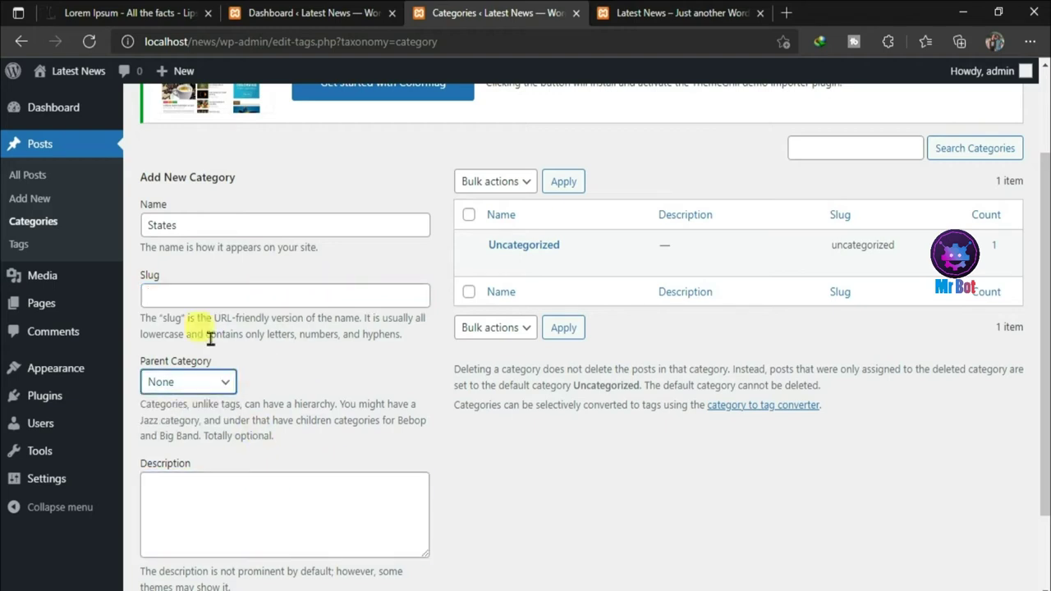
pyautogui.moveTo(1042, 341); pyautogui.dragTo(1040, 429)
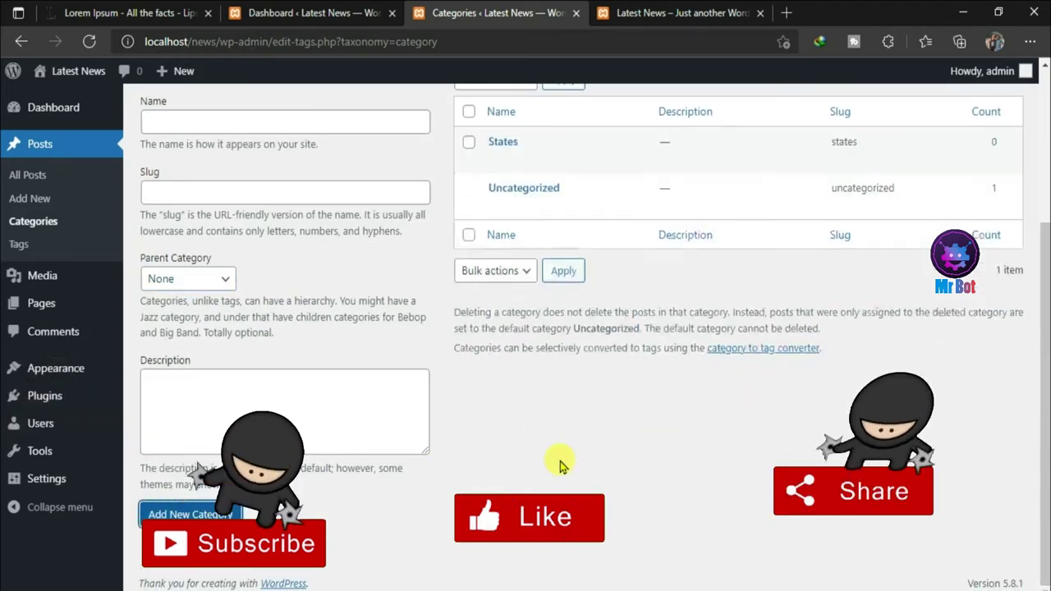
# - Add the post categories "Uttarpradesh" and "Uttrakhand" with States as their parent category
pyautogui.scroll(3, 345, 220)
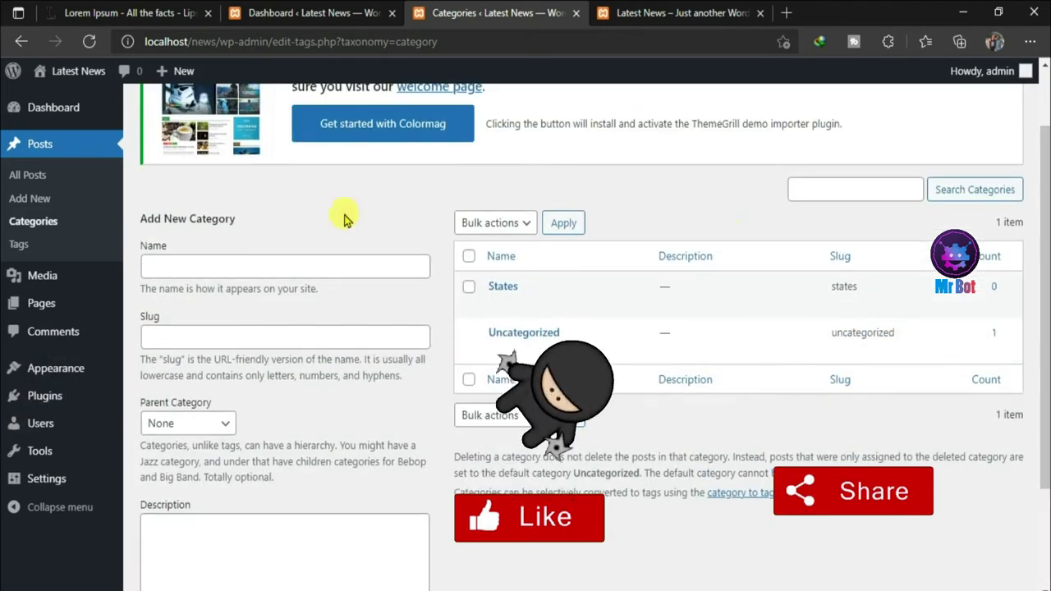
pyautogui.click(279, 265)
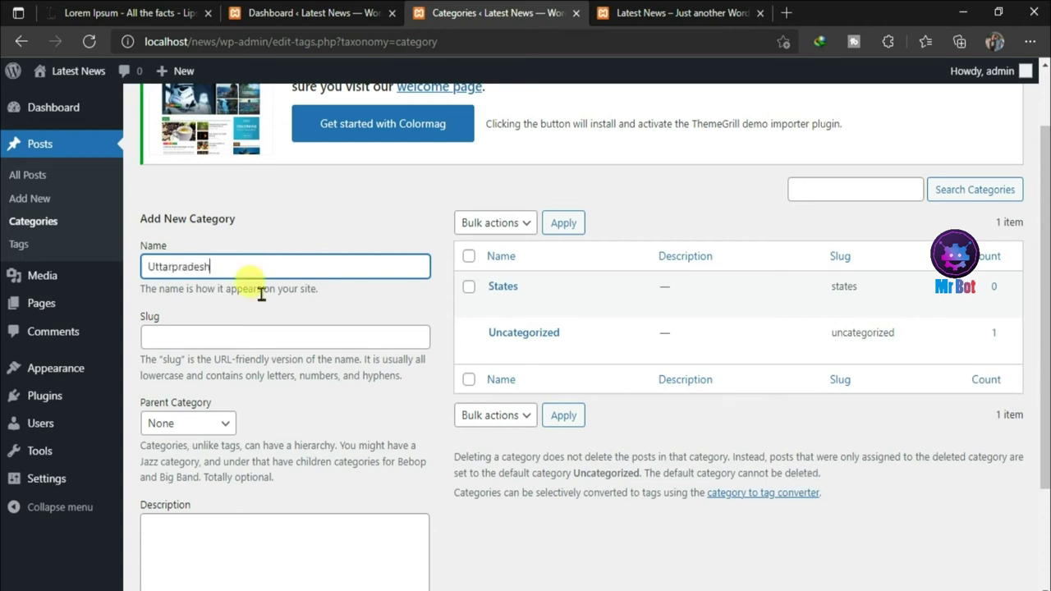
pyautogui.click(220, 425)
pyautogui.click(194, 464)
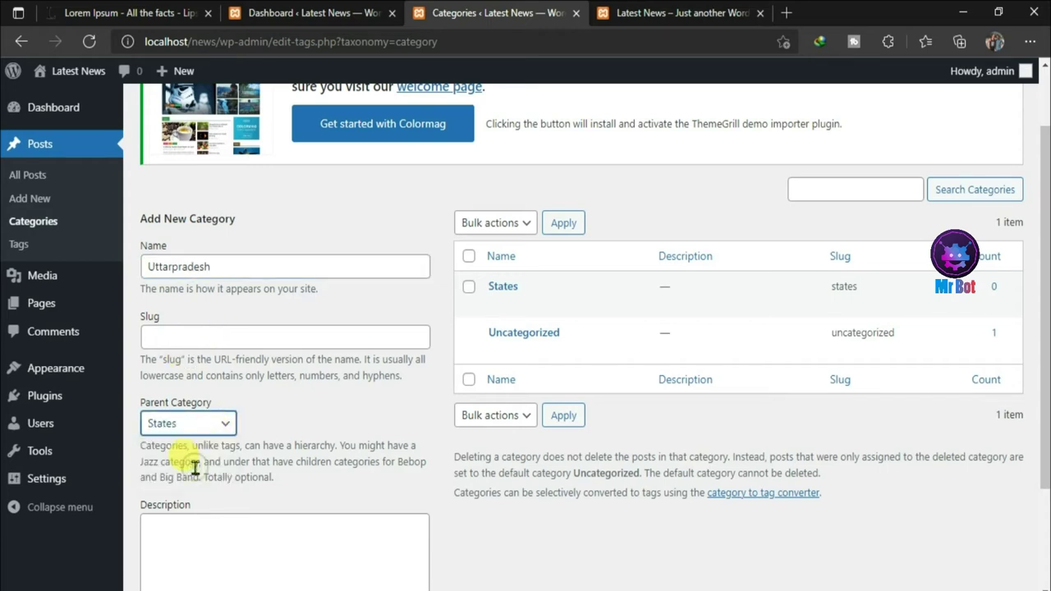
pyautogui.scroll(-3, 685, 487)
pyautogui.click(195, 523)
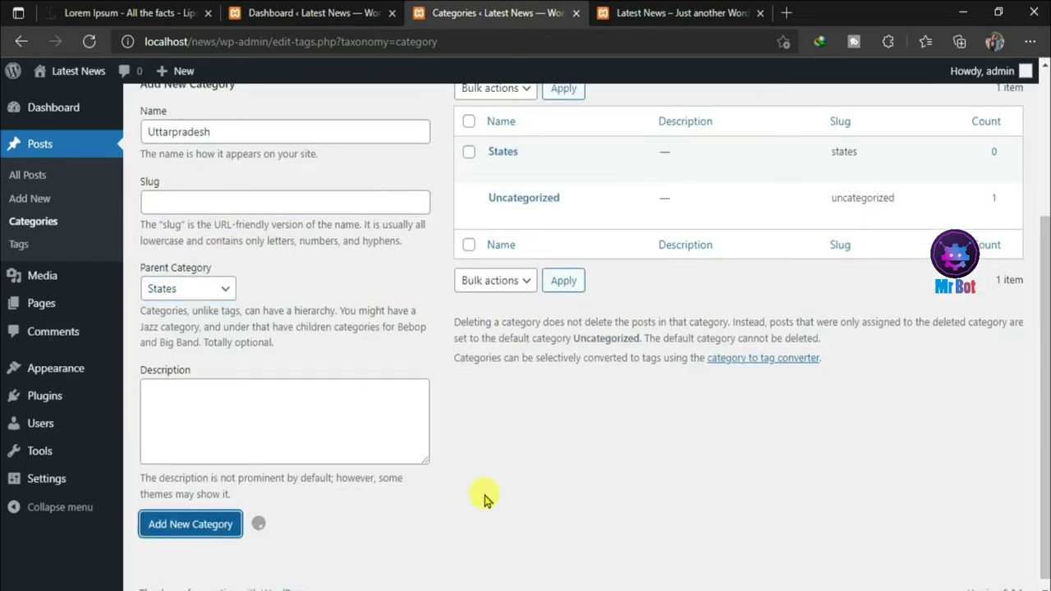
pyautogui.click(249, 136)
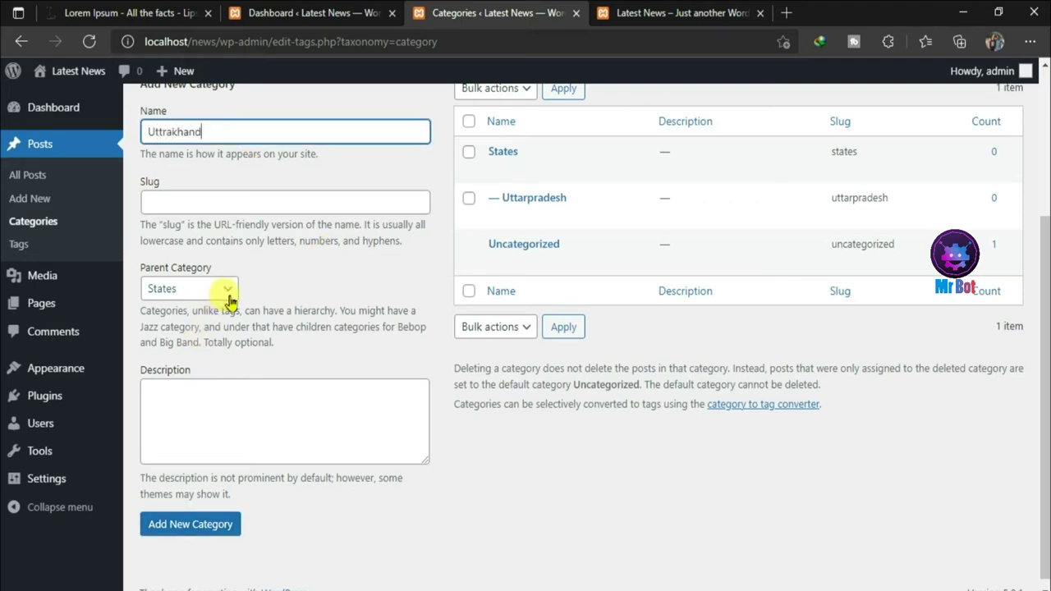
pyautogui.click(187, 524)
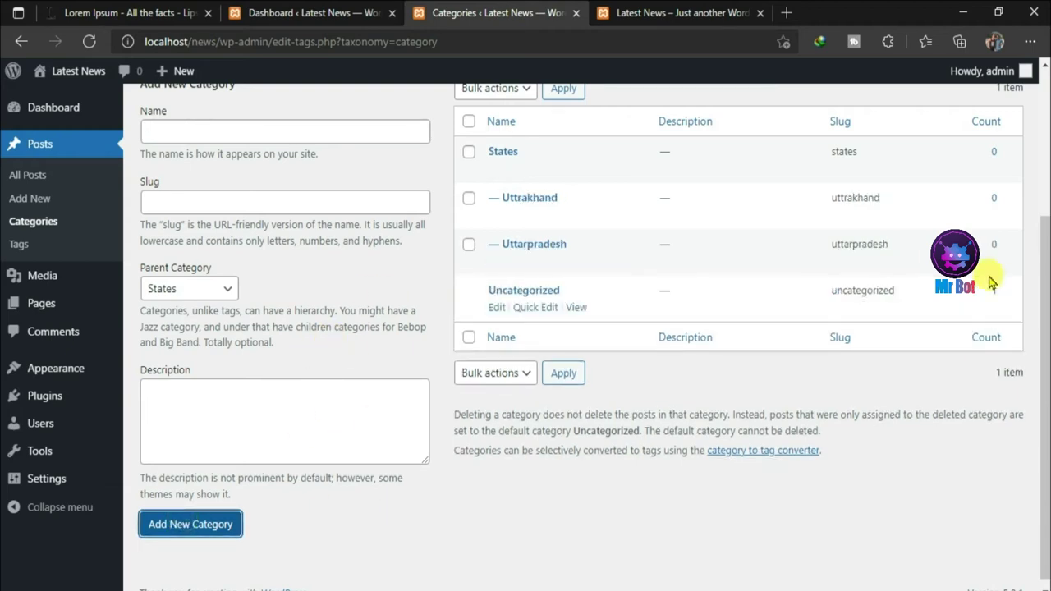
# - Add a post category named "Business & Finance" with its parent category set to None
pyautogui.scroll(3, 1043, 197)
pyautogui.scroll(-1, 1044, 195)
pyautogui.click(177, 260)
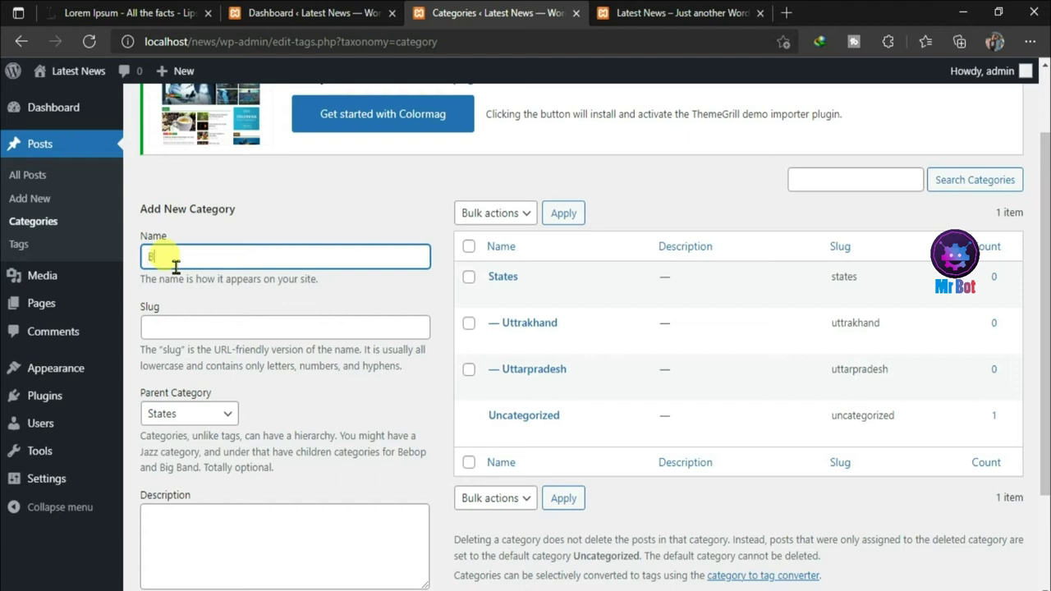
pyautogui.write('Business')
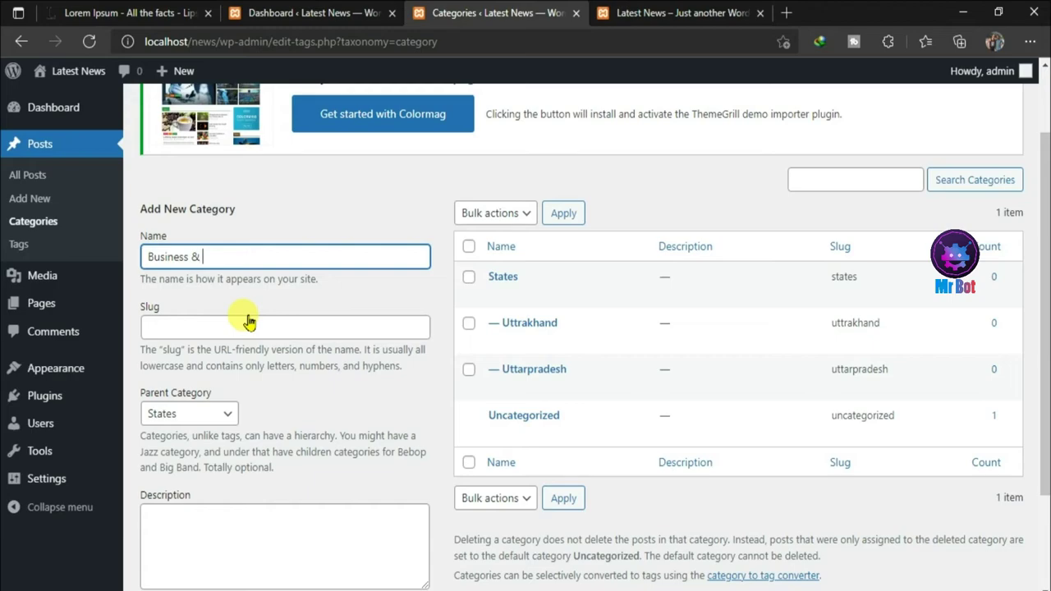
pyautogui.write(' & Finance')
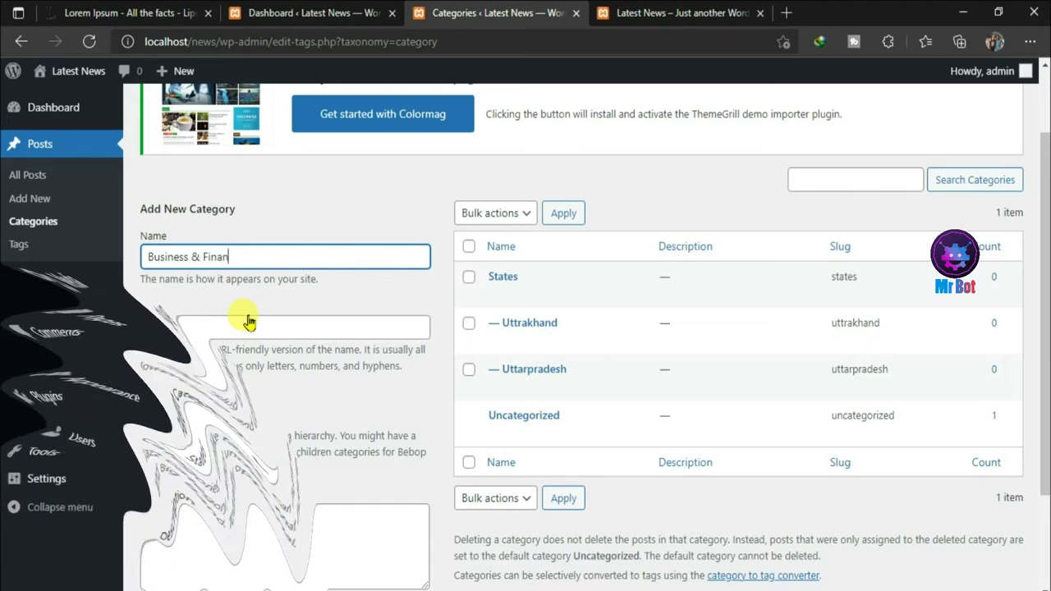
pyautogui.click(226, 414)
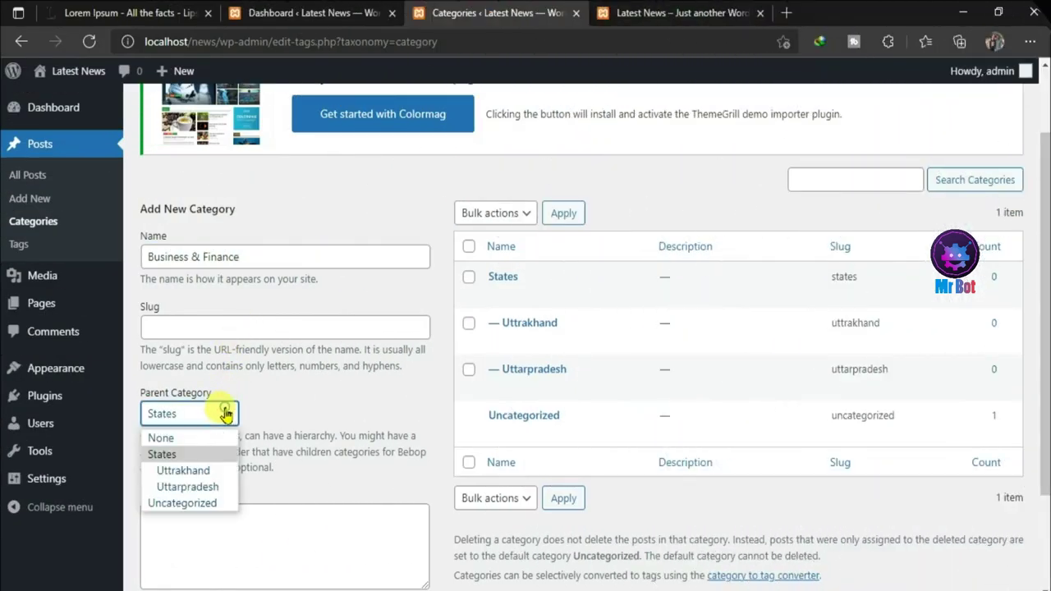
pyautogui.click(188, 437)
pyautogui.scroll(-2, 1043, 410)
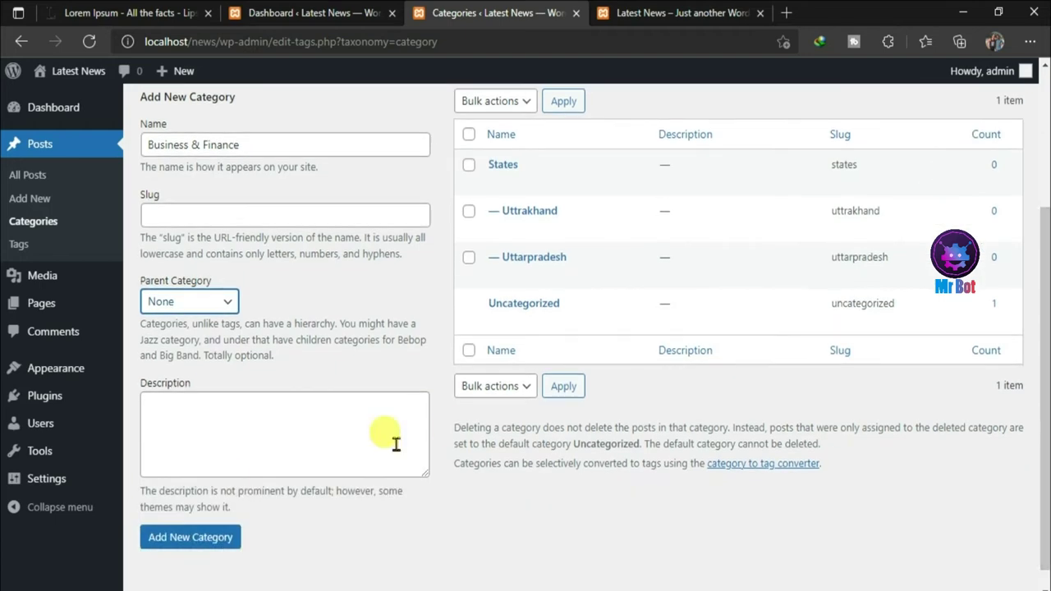
pyautogui.click(208, 535)
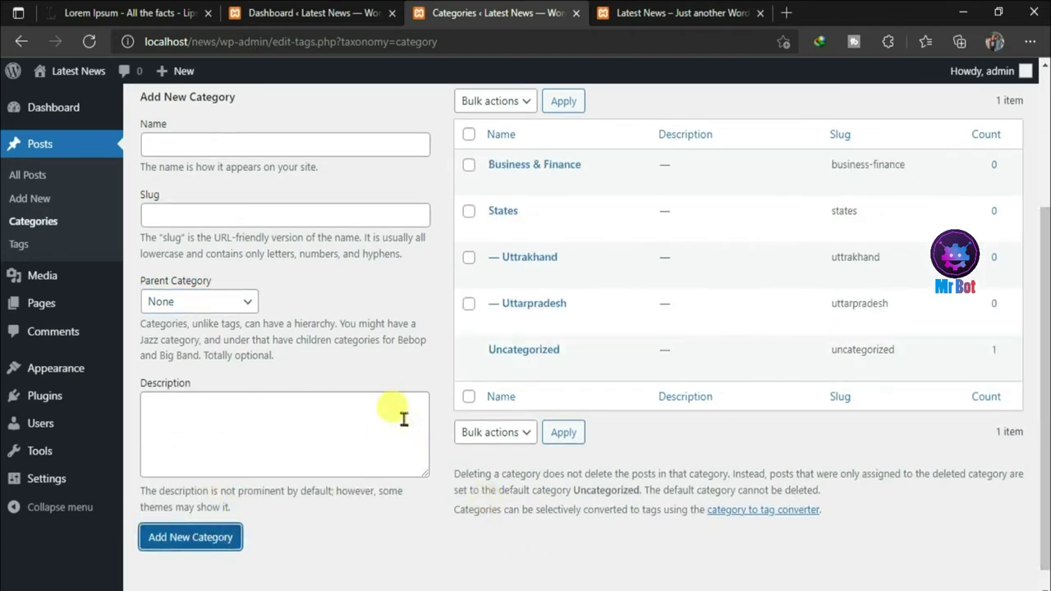
# - Add two more top-level post categories named "Sports" and "Bollywood"
pyautogui.click(218, 145)
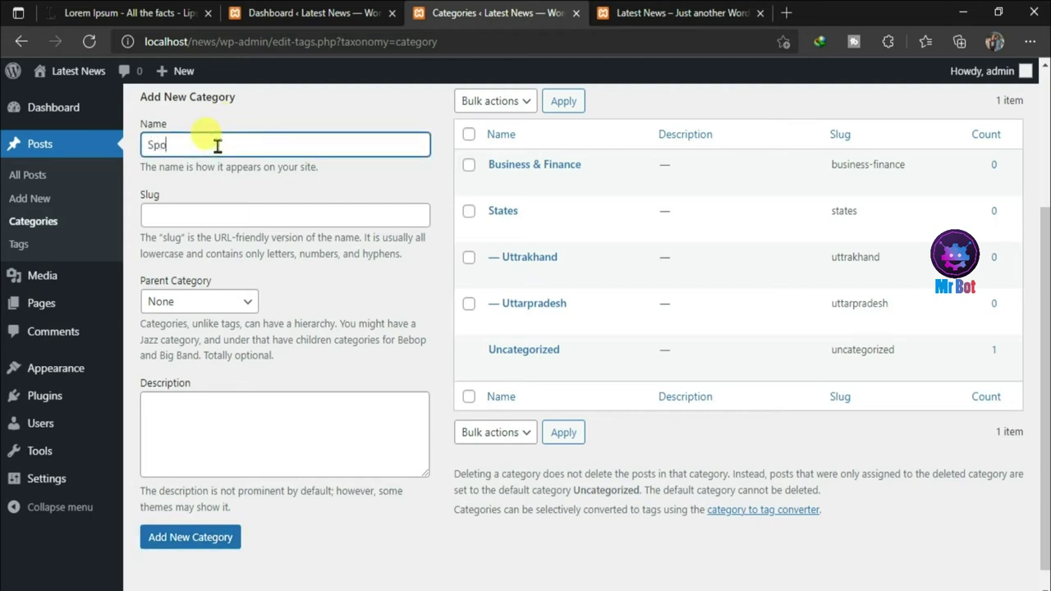
pyautogui.click(193, 536)
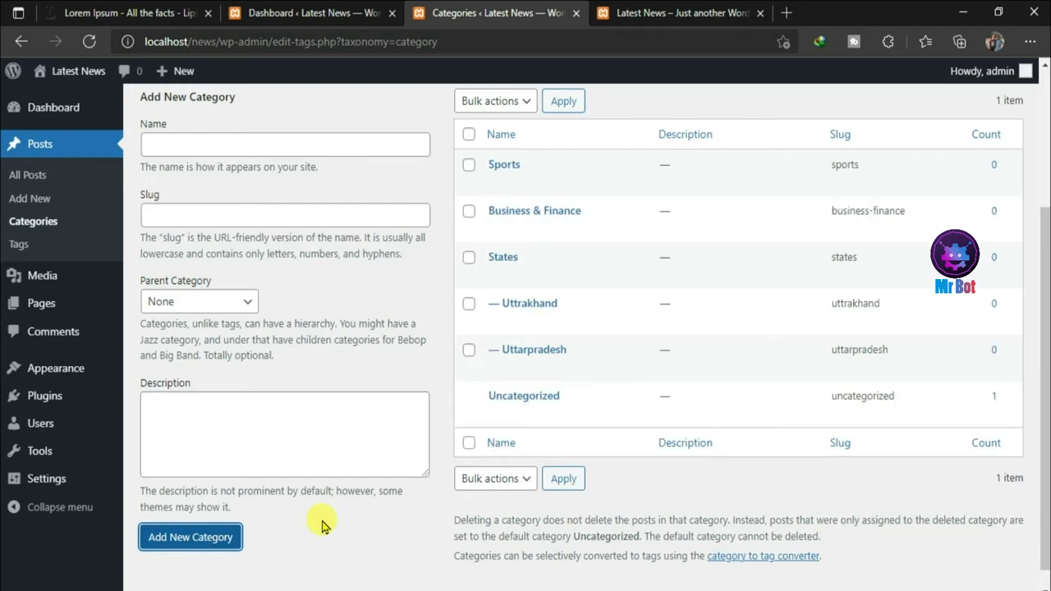
pyautogui.click(270, 148)
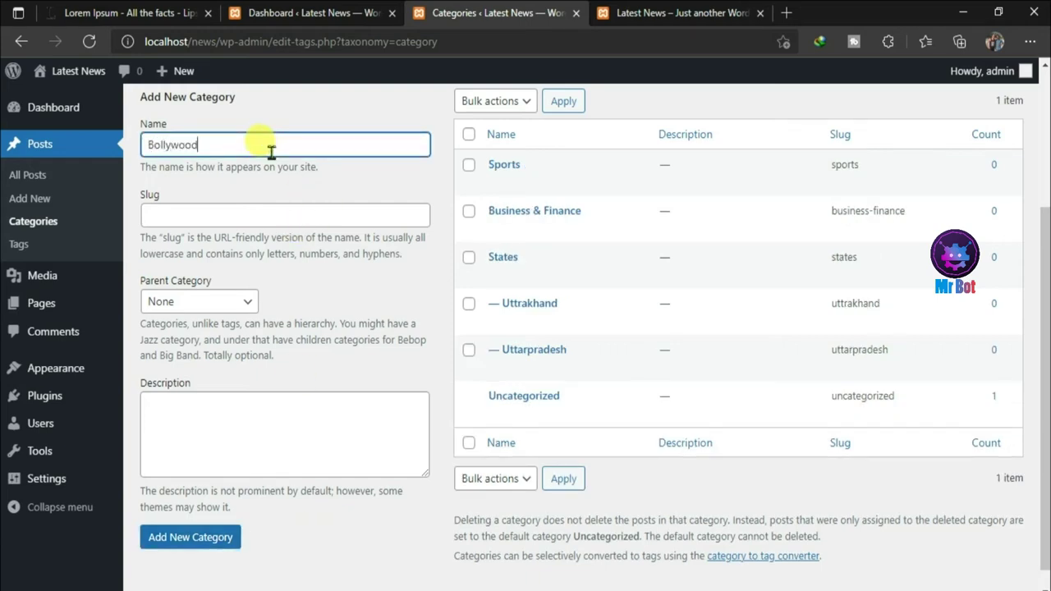
pyautogui.click(210, 537)
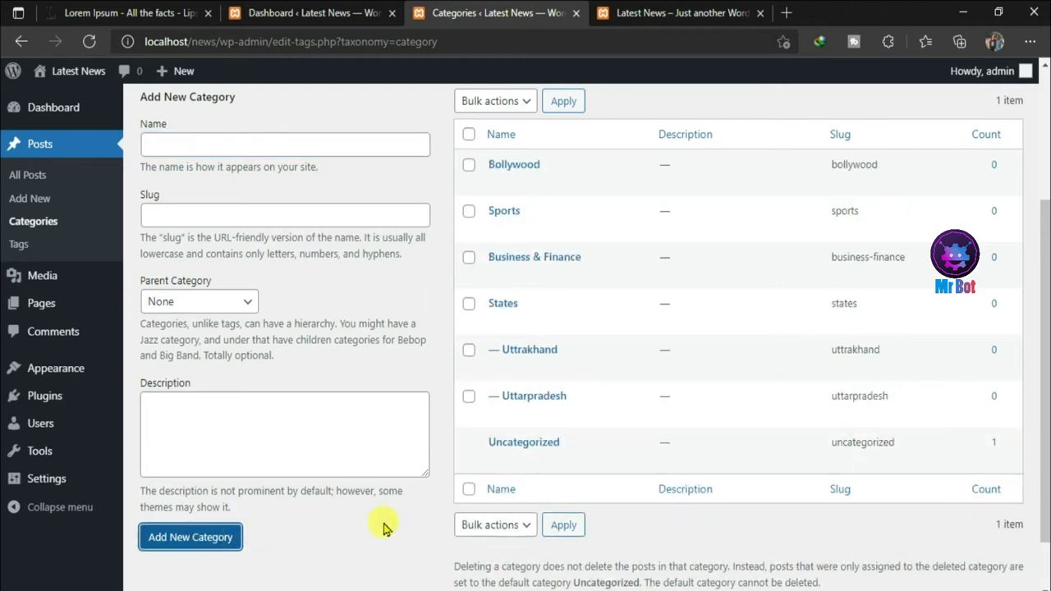
# - Open the menu editor for Menu 1 and compare it with the navigation bar on the site front page
pyautogui.moveTo(82, 368)
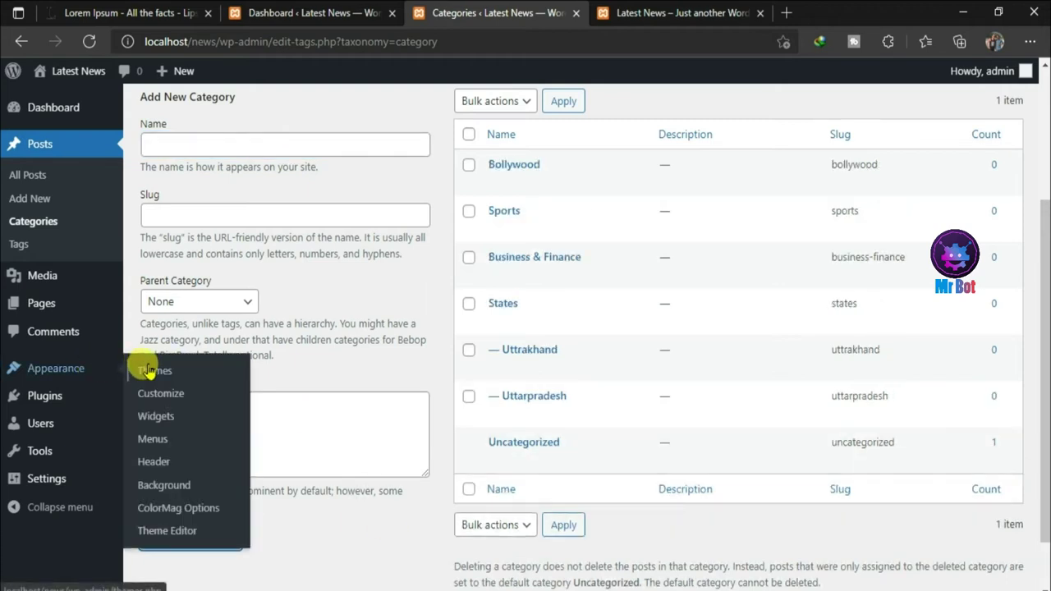
pyautogui.click(146, 441)
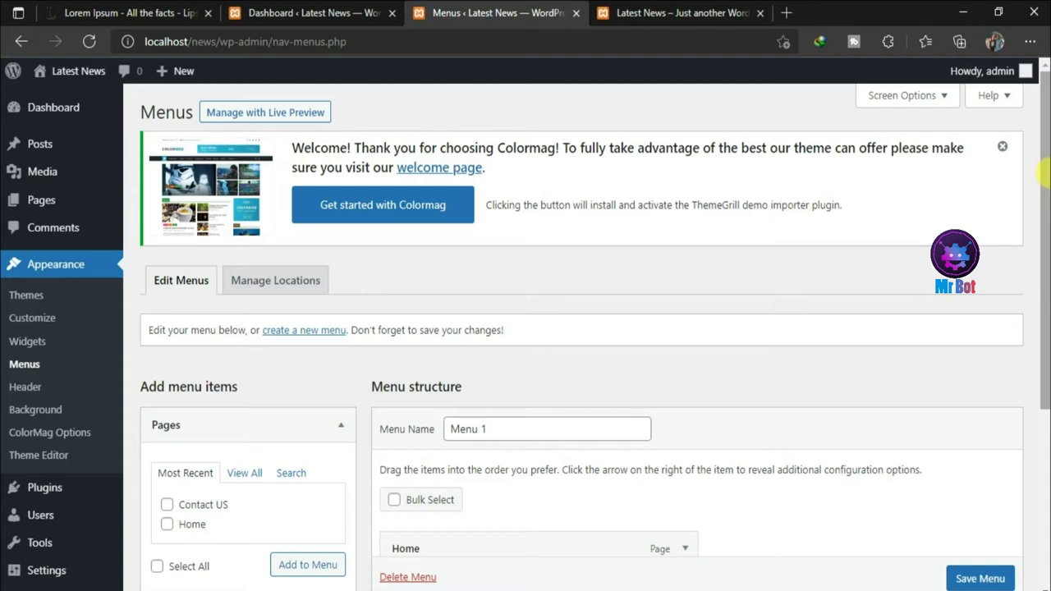
pyautogui.scroll(-3, 1042, 173)
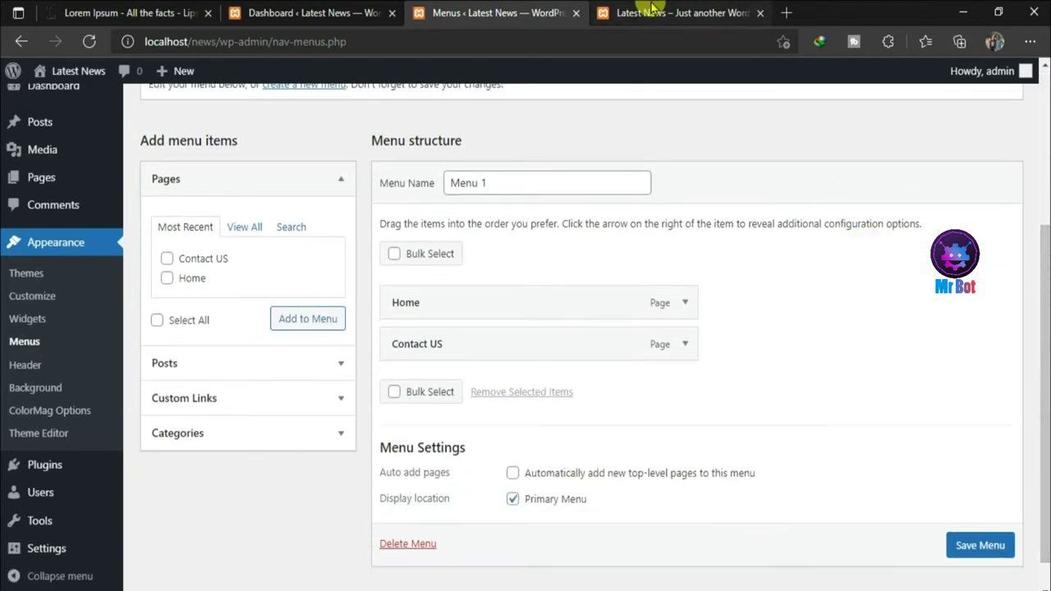
pyautogui.click(653, 10)
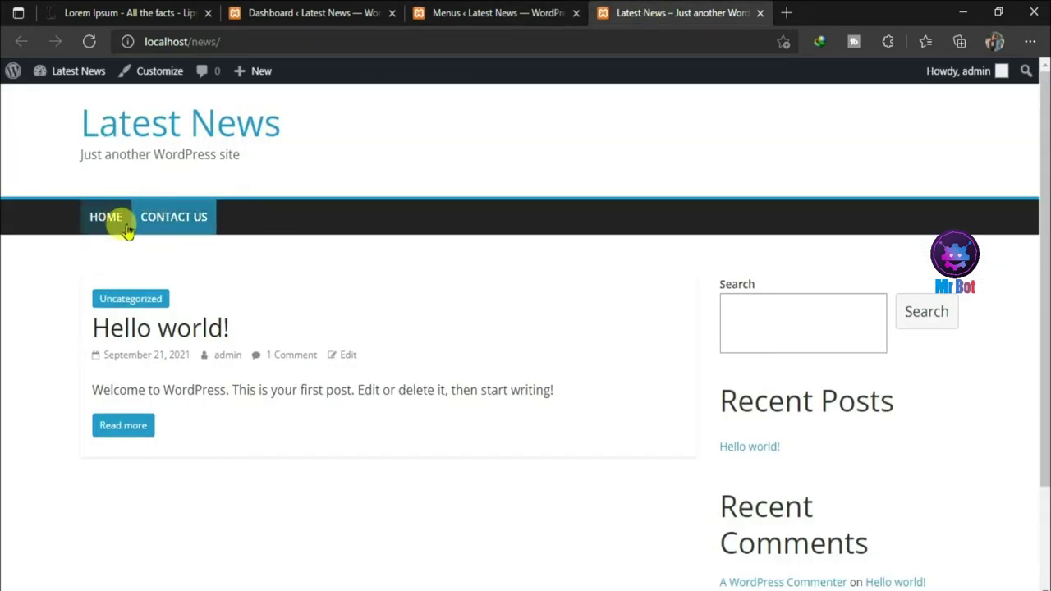
pyautogui.click(495, 8)
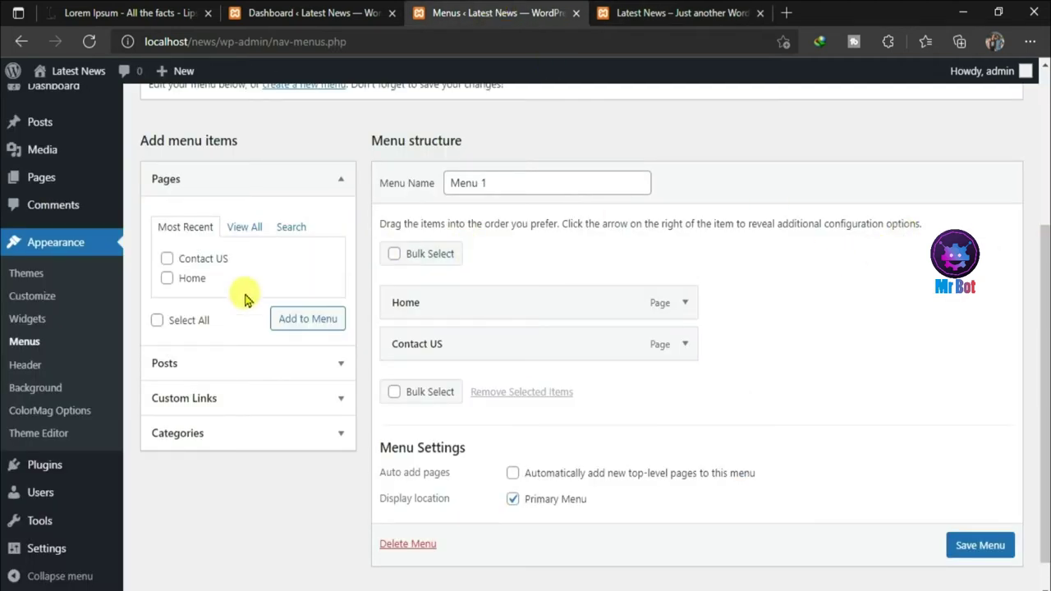
# - Add the Business & Finance category to Menu 1 from the list of all categories
pyautogui.click(243, 227)
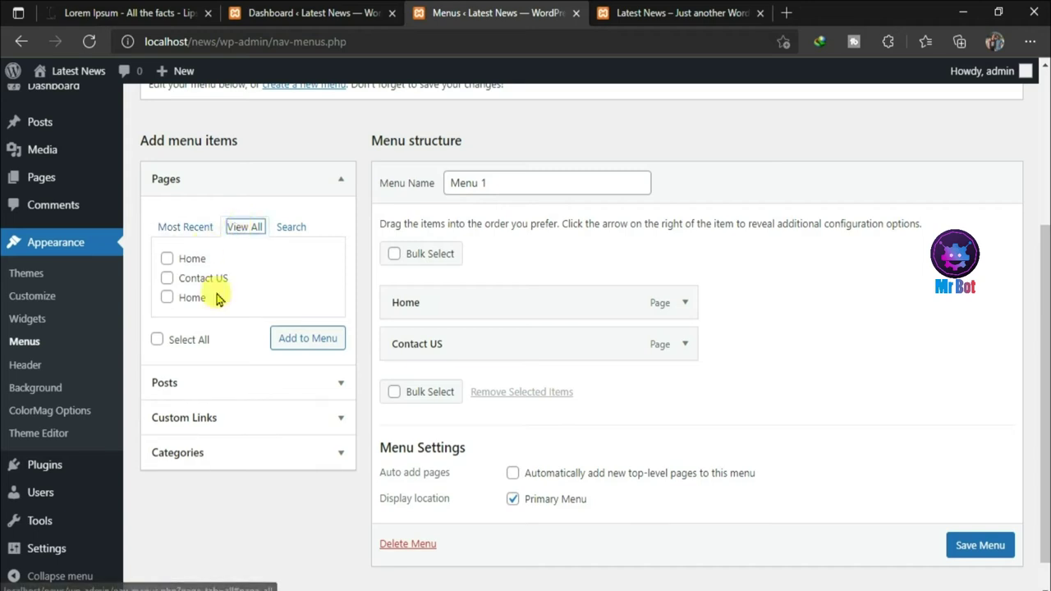
pyautogui.click(291, 228)
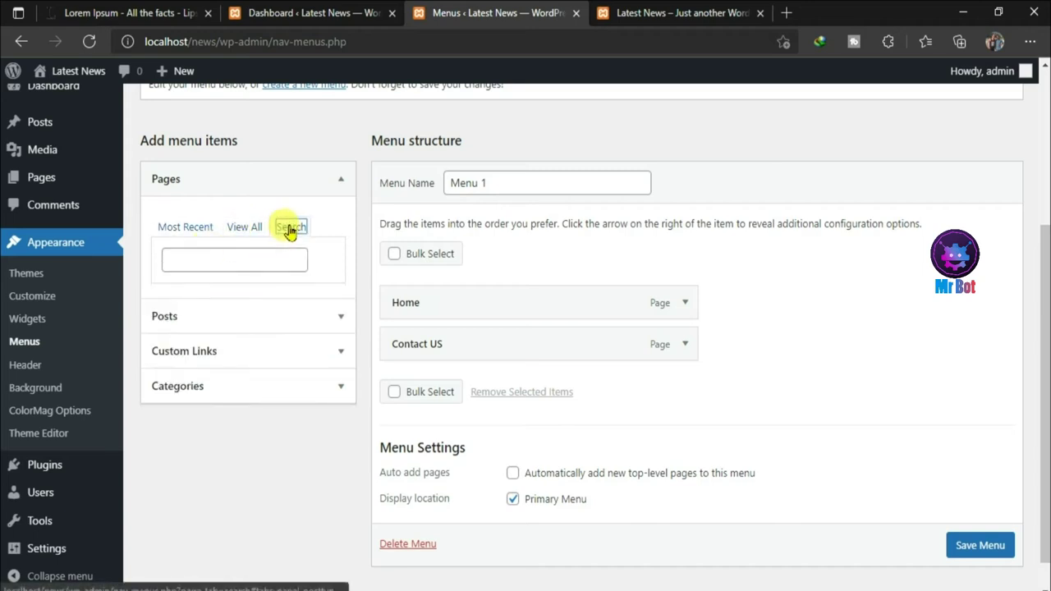
pyautogui.click(184, 229)
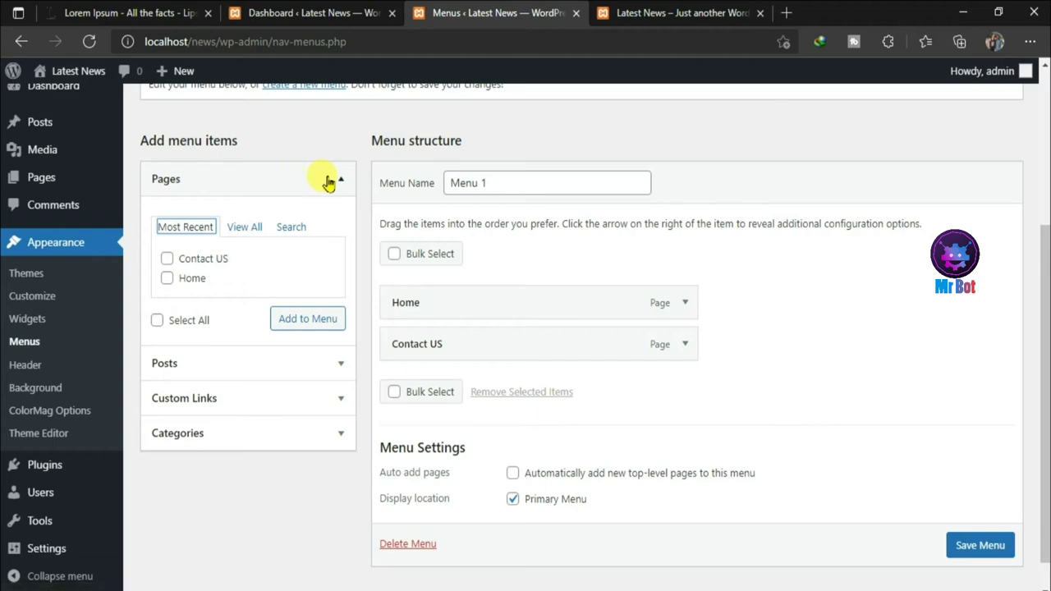
pyautogui.click(328, 181)
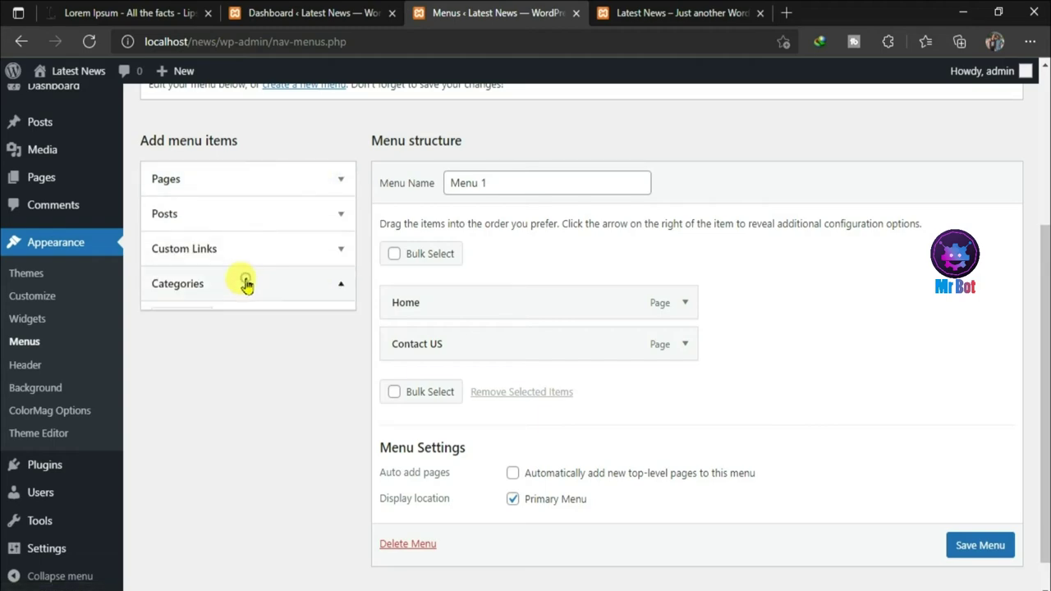
pyautogui.click(244, 283)
pyautogui.click(237, 331)
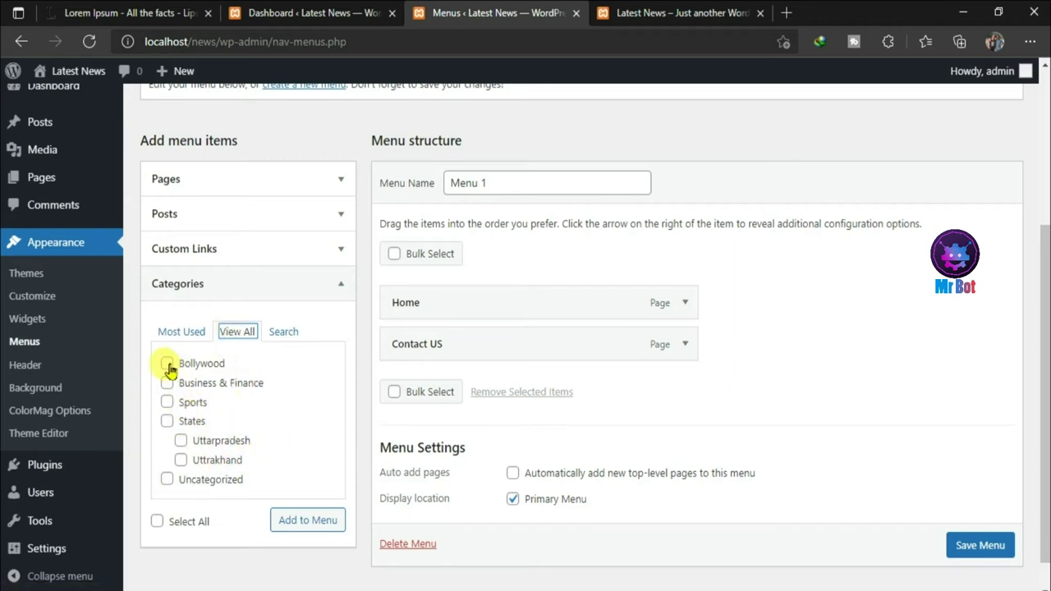
pyautogui.click(304, 527)
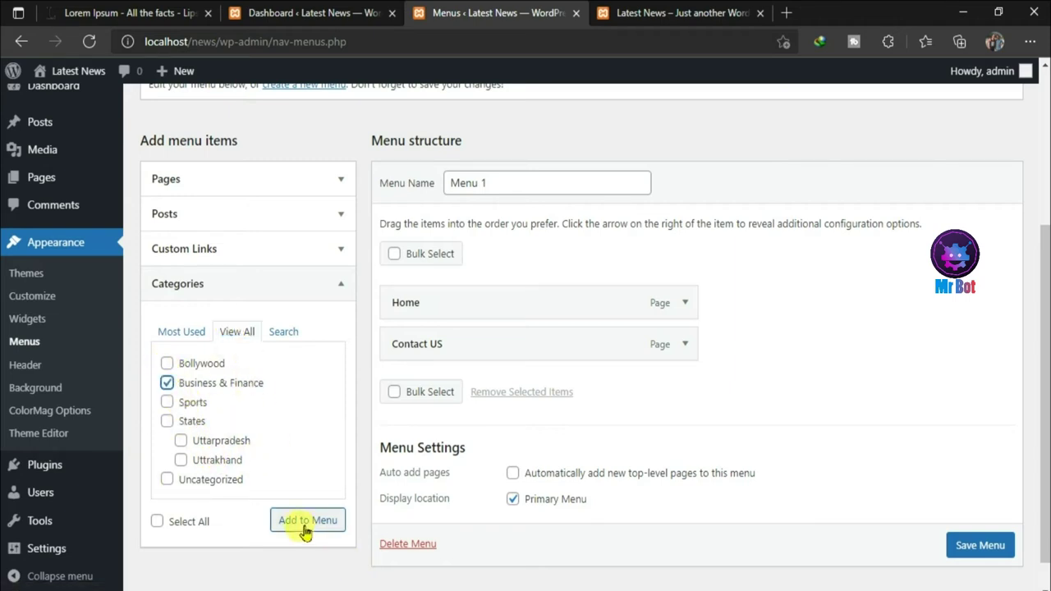
# - Add the Business & Finance and Bollywood categories to Menu 1, placing them in that order between Home and Contact US
pyautogui.click(303, 526)
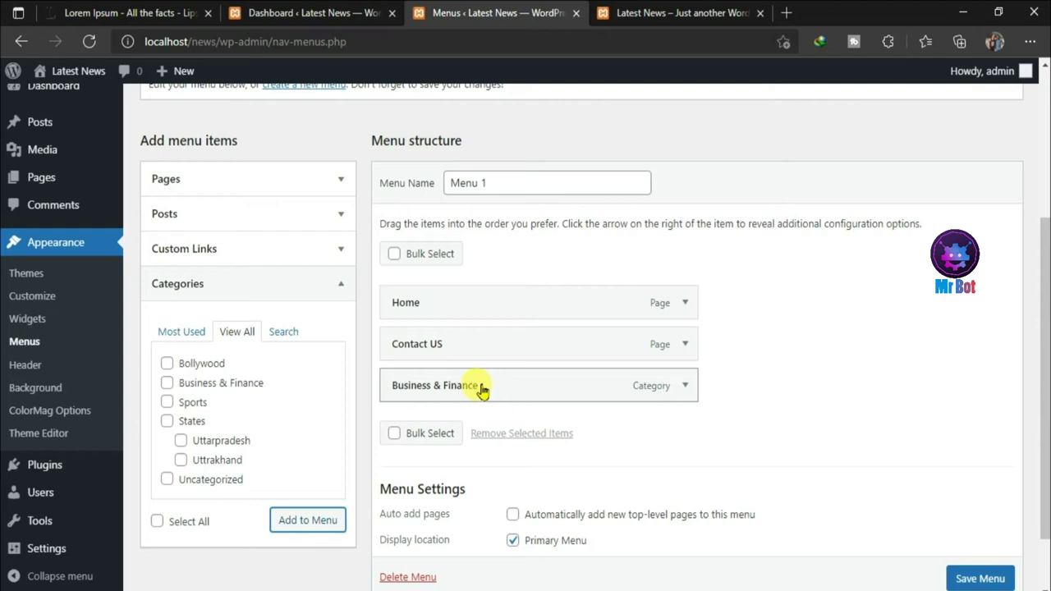
pyautogui.moveTo(479, 389); pyautogui.dragTo(481, 345)
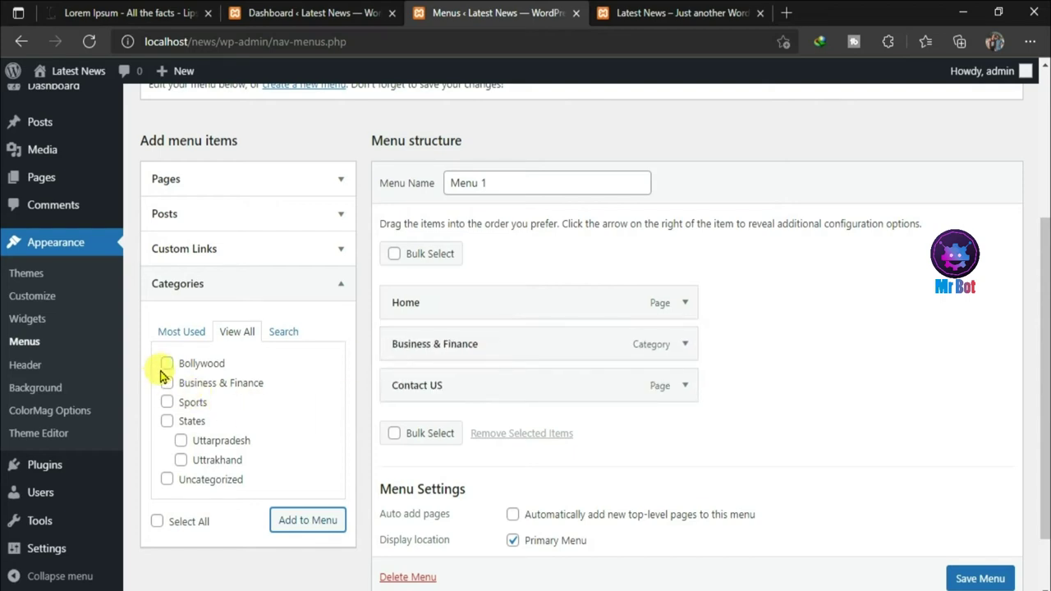
pyautogui.click(166, 365)
pyautogui.click(295, 522)
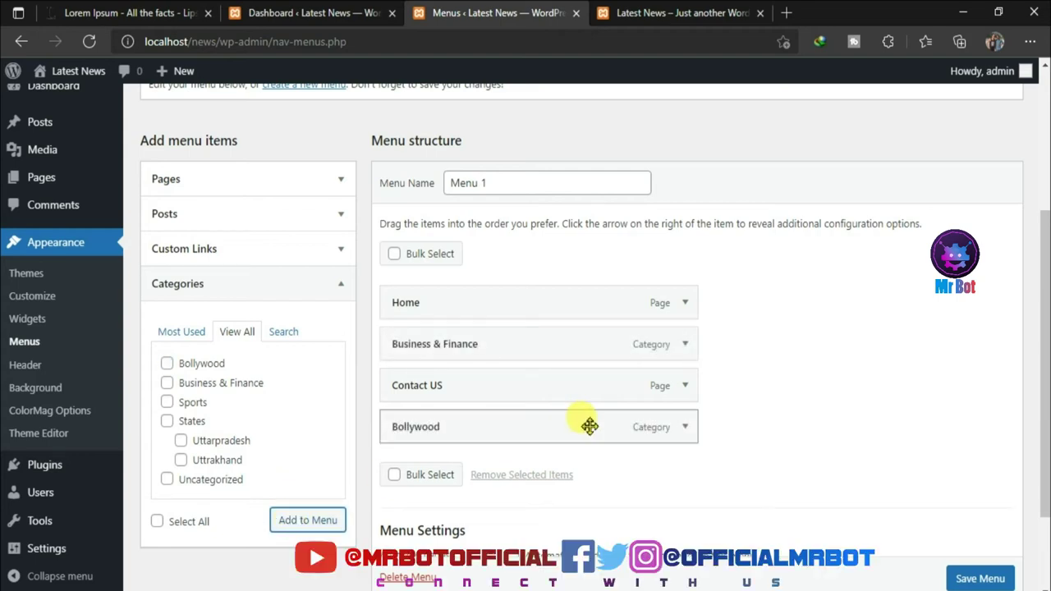
pyautogui.moveTo(590, 427); pyautogui.dragTo(567, 380)
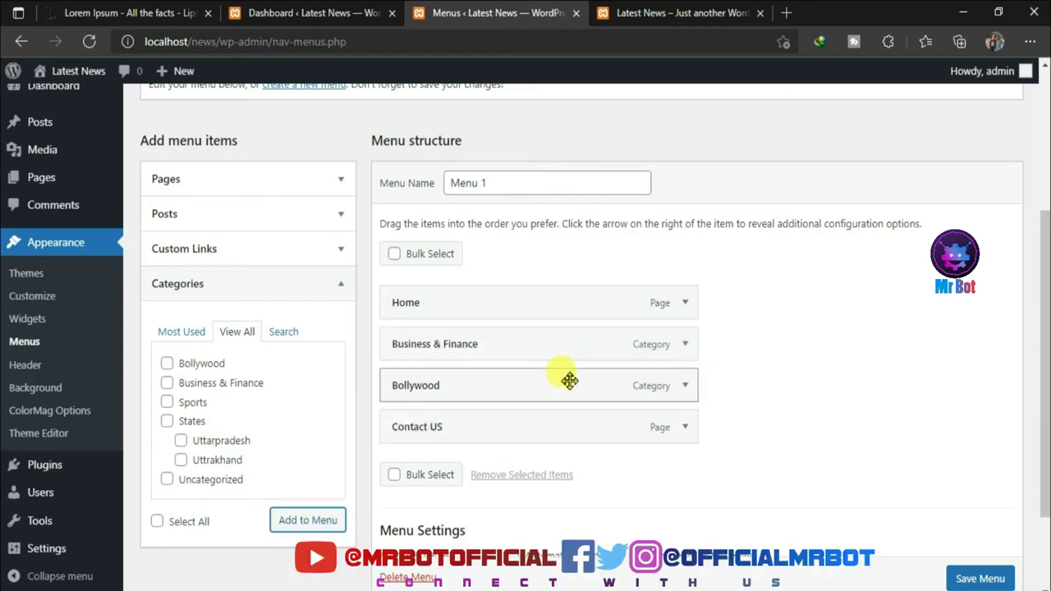
# - Add the Sports category to Menu 1 and place it between Bollywood and Contact US
pyautogui.click(167, 402)
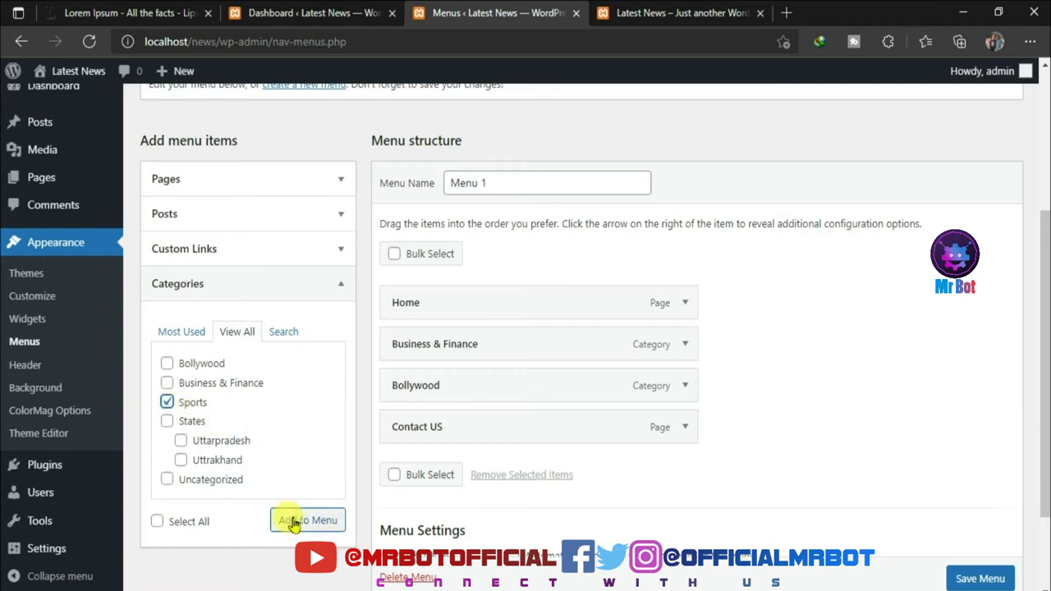
pyautogui.click(292, 522)
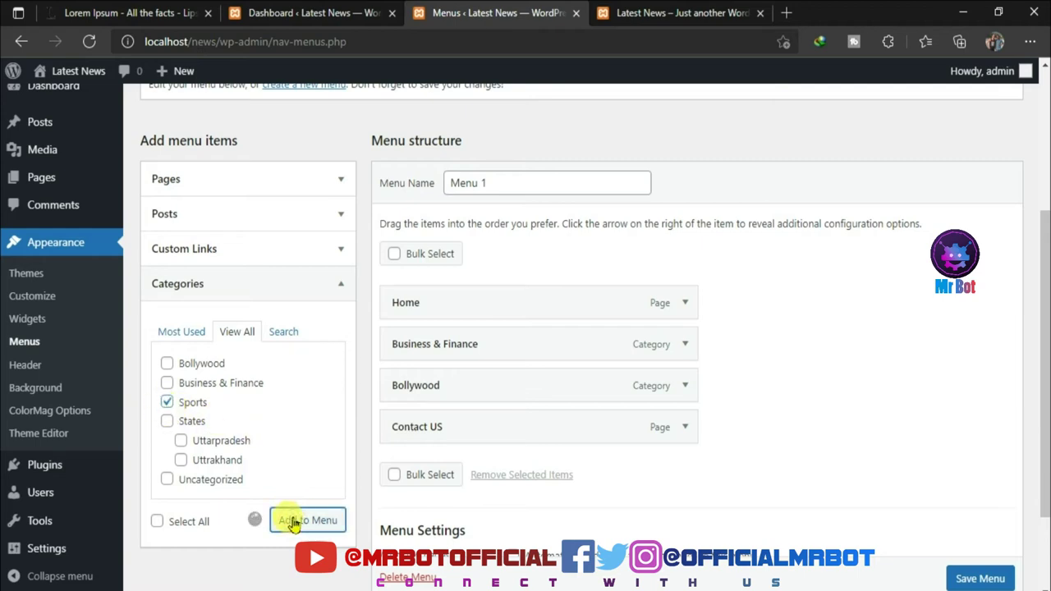
pyautogui.moveTo(566, 467); pyautogui.dragTo(542, 427)
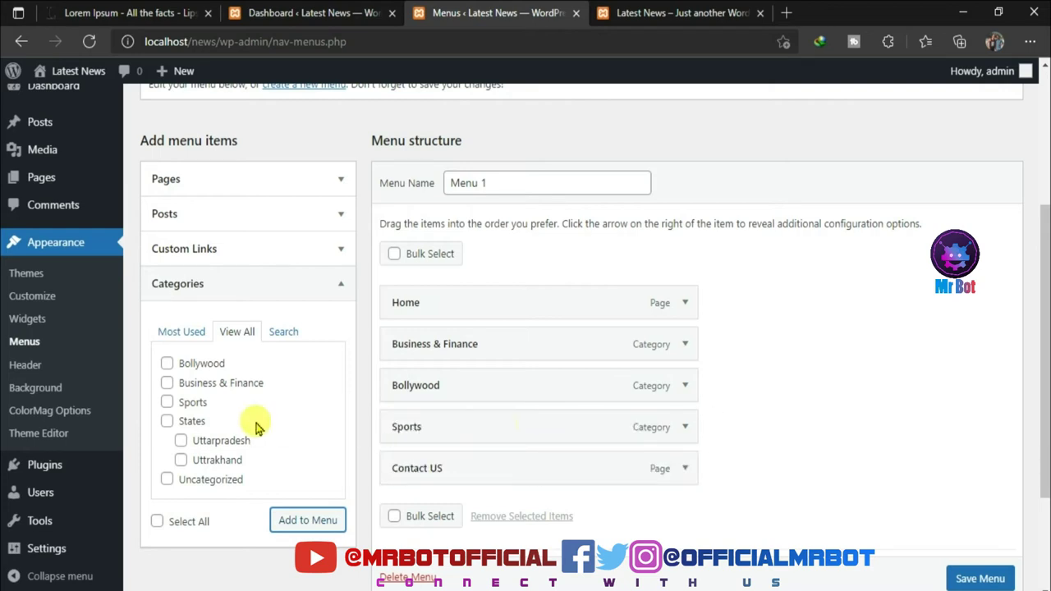
# - Add the States, Uttarpradesh and Uttrakhand categories to Menu 1
pyautogui.click(181, 441)
pyautogui.click(180, 460)
pyautogui.click(304, 520)
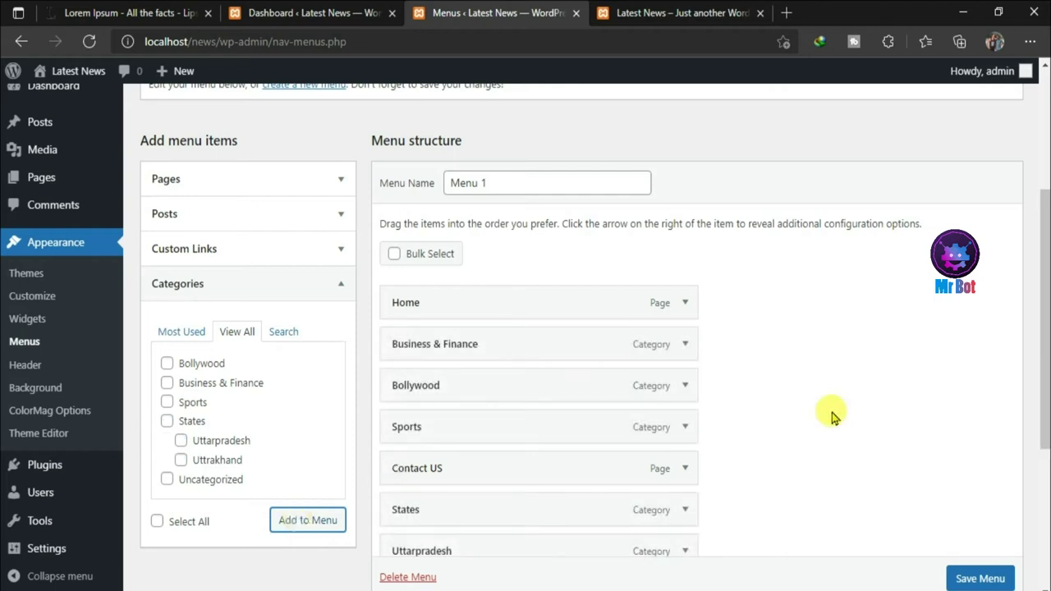
# - Move the States item between Bollywood and Sports in the menu structure and save Menu 1
pyautogui.scroll(-1, 1044, 361)
pyautogui.scroll(-4, 1044, 361)
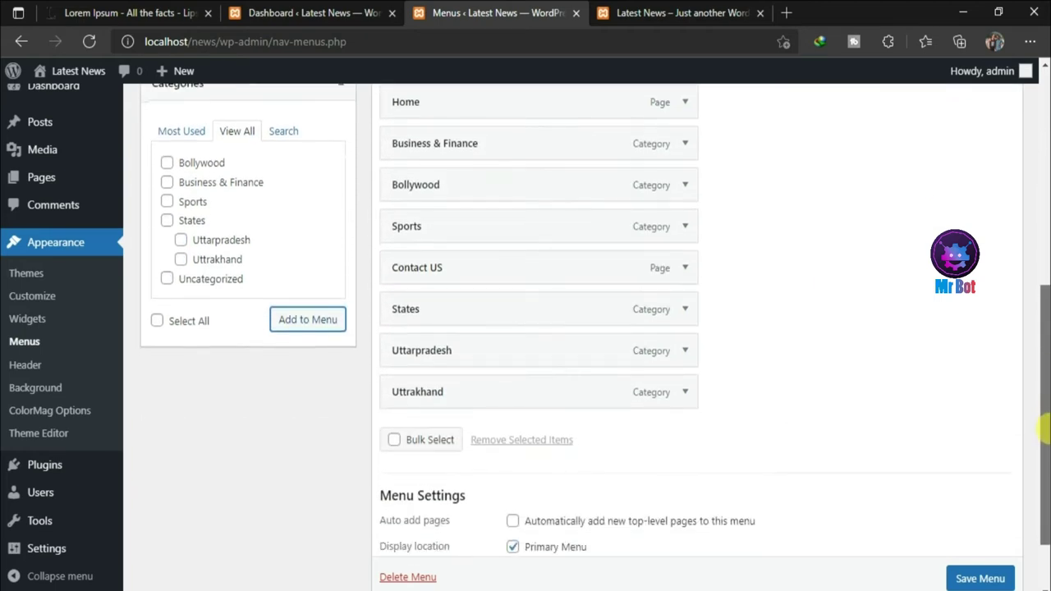
pyautogui.moveTo(501, 316); pyautogui.dragTo(471, 230)
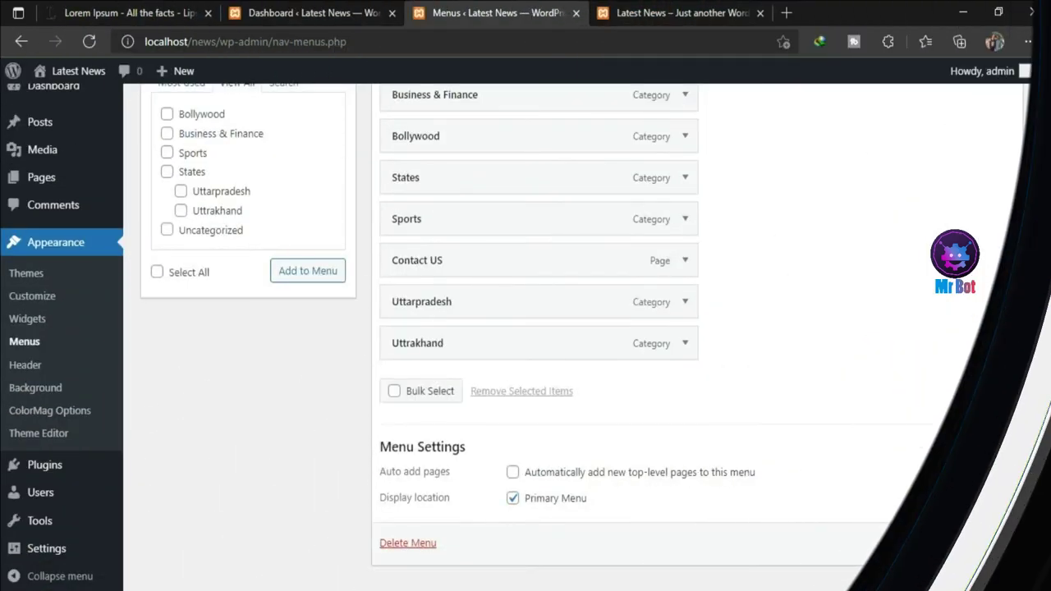
pyautogui.click(977, 545)
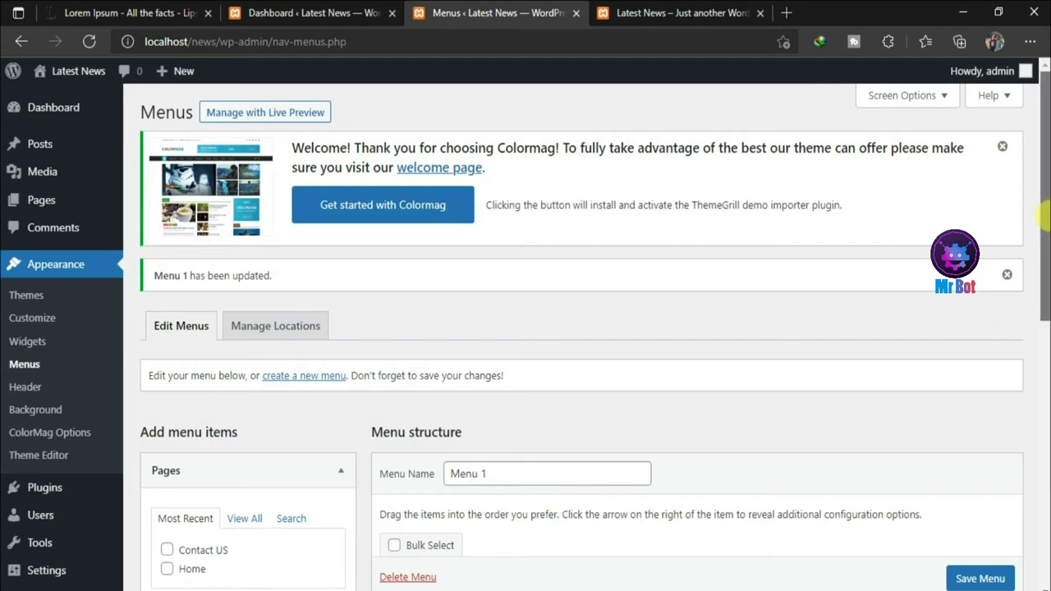
# - Reload the site front page and check the items in its navigation bar
pyautogui.scroll(-5, 1042, 215)
pyautogui.click(706, 9)
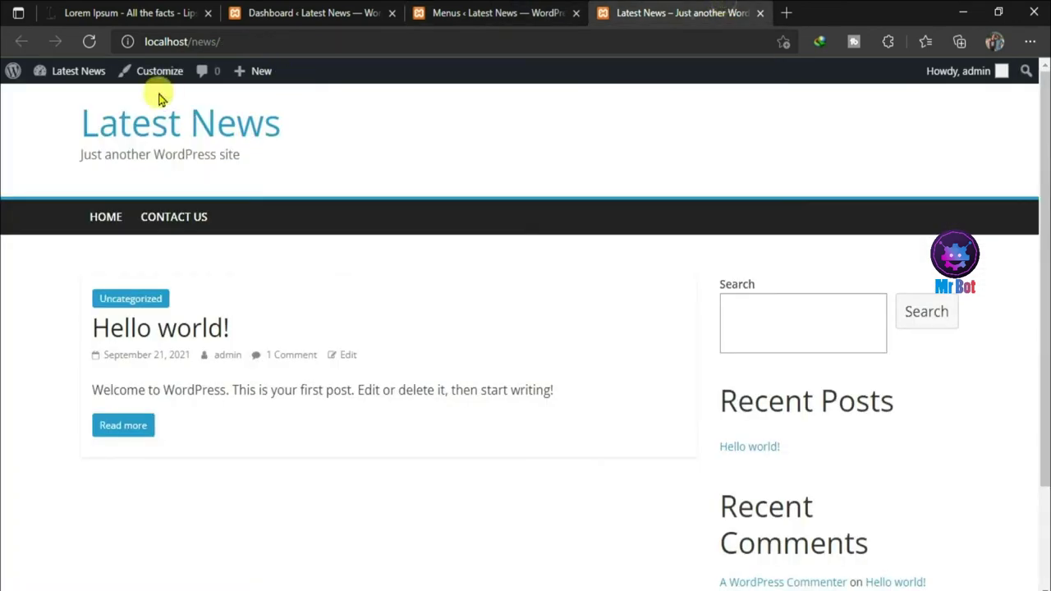
pyautogui.click(90, 42)
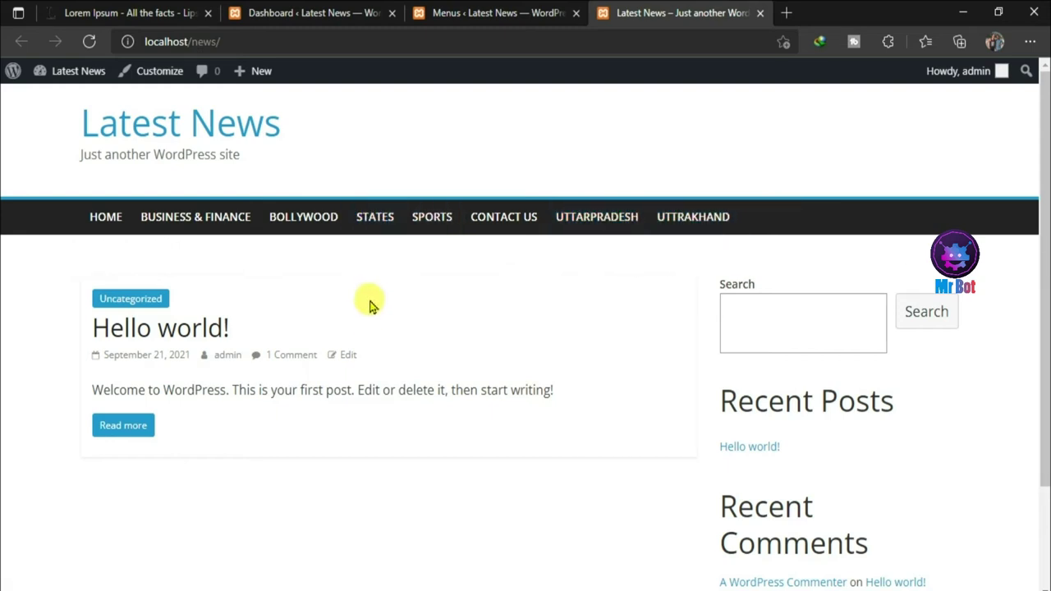
# - Nest Uttarpradesh and Uttrakhand as sub items under States in Menu 1 and save the menu
pyautogui.click(480, 18)
pyautogui.scroll(-1, 1042, 371)
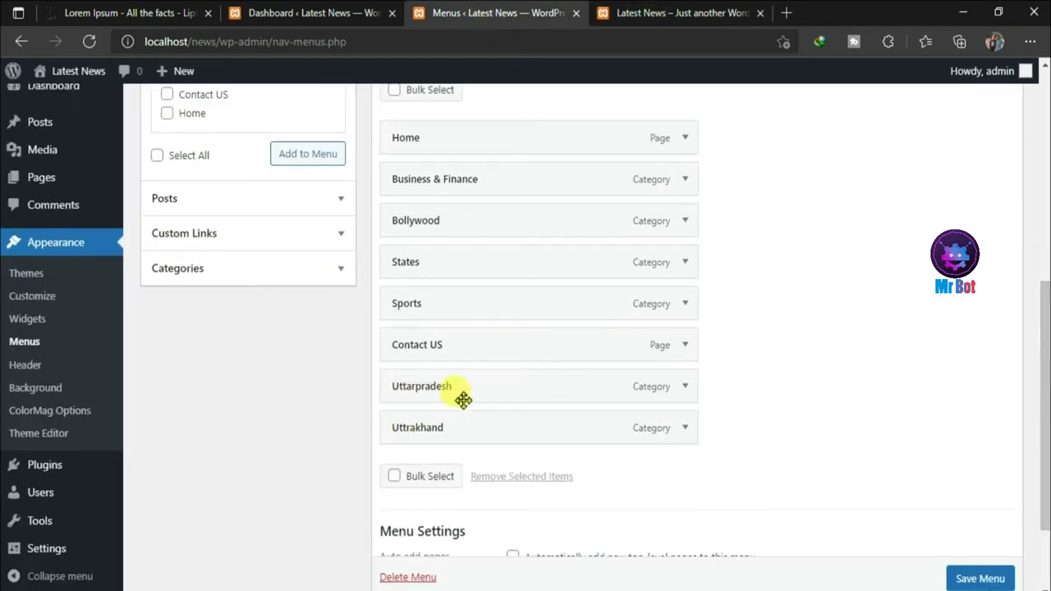
pyautogui.moveTo(481, 392); pyautogui.dragTo(508, 290)
pyautogui.moveTo(476, 436); pyautogui.dragTo(500, 352)
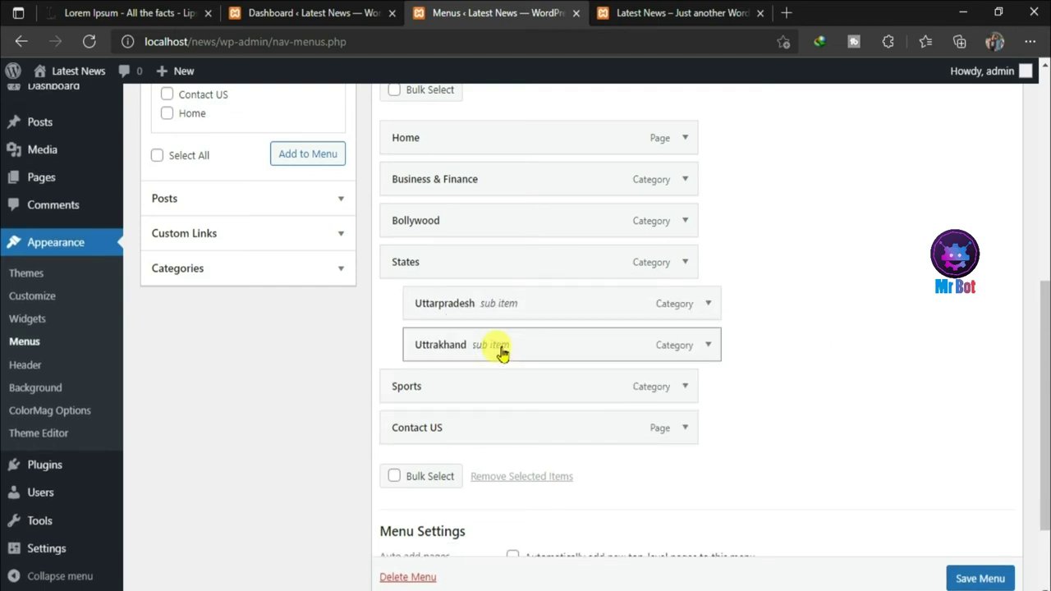
pyautogui.scroll(-1, 981, 576)
pyautogui.click(985, 579)
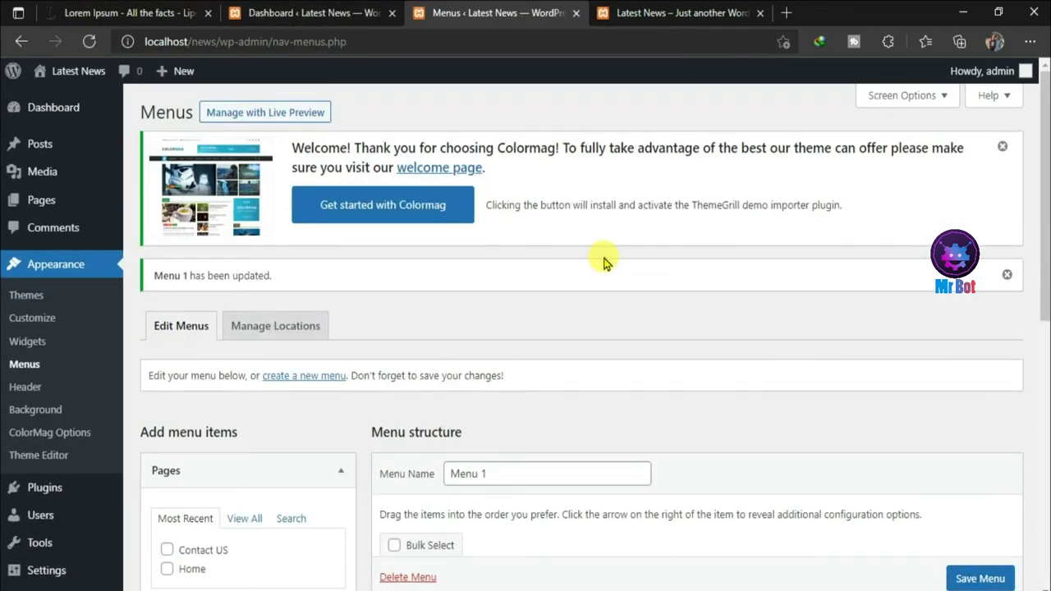
# - Add a post category named "Lucknow" with Uttarpradesh as its parent category
pyautogui.moveTo(48, 175)
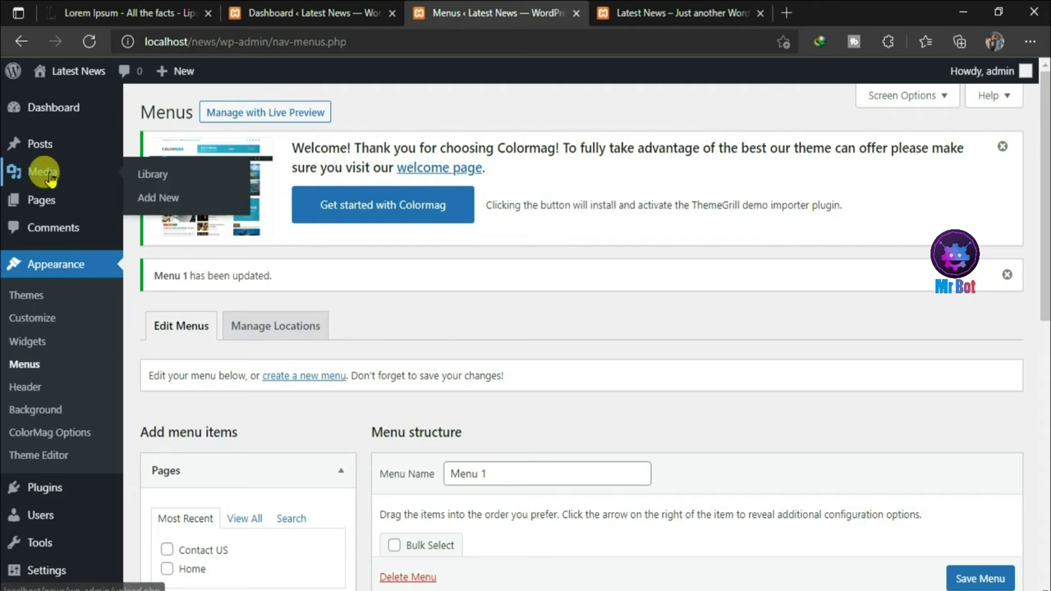
pyautogui.moveTo(48, 151)
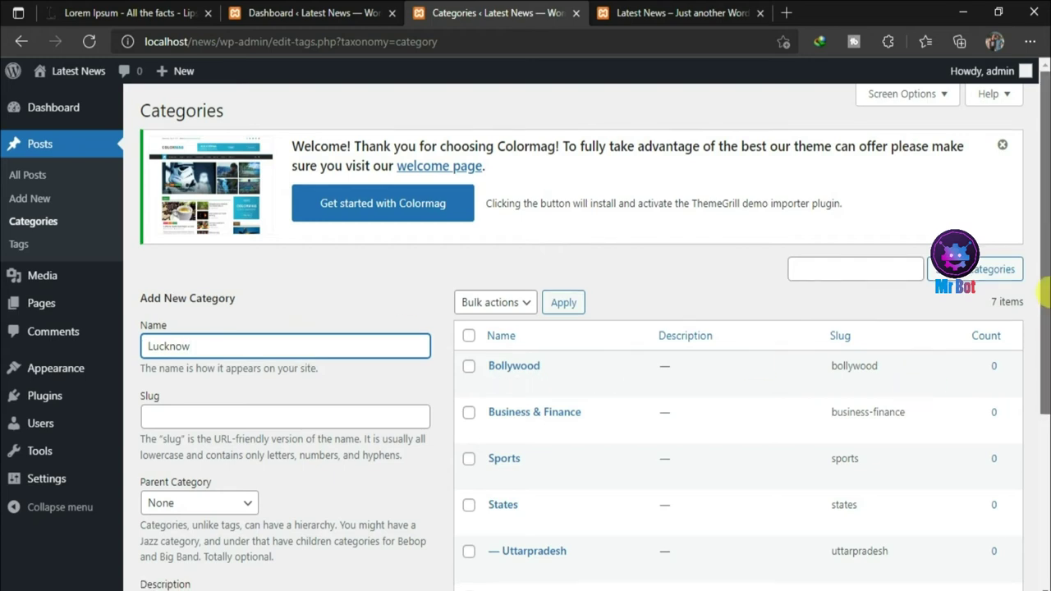
pyautogui.scroll(-3, 575, 336)
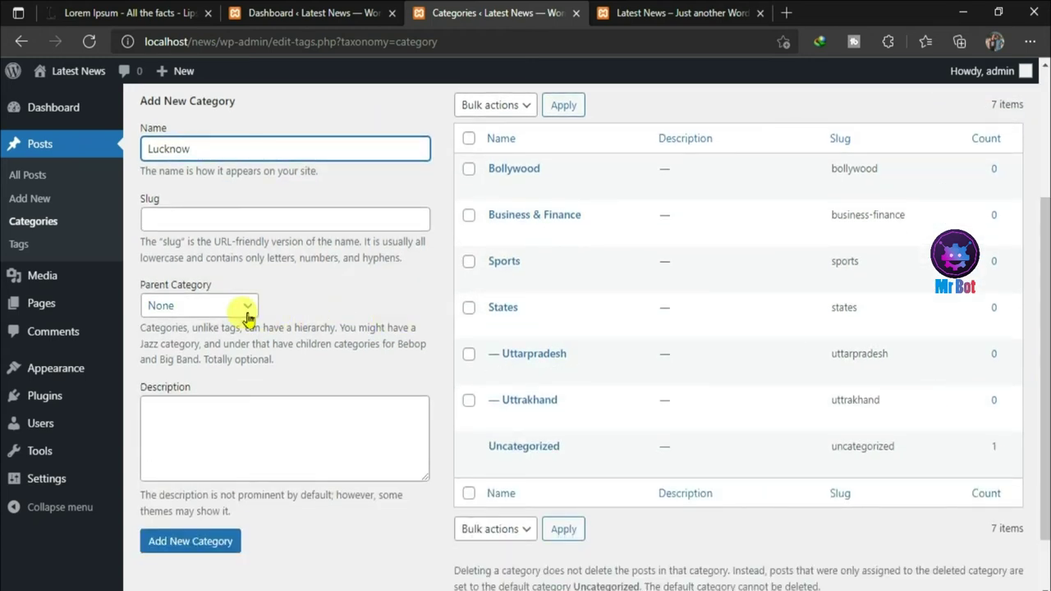
pyautogui.click(246, 307)
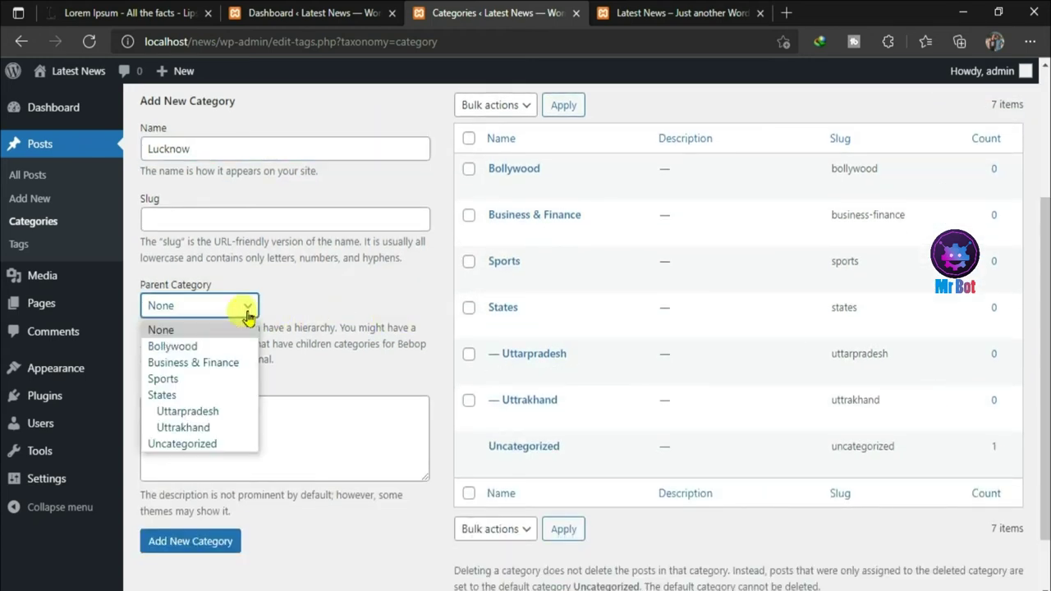
pyautogui.click(224, 413)
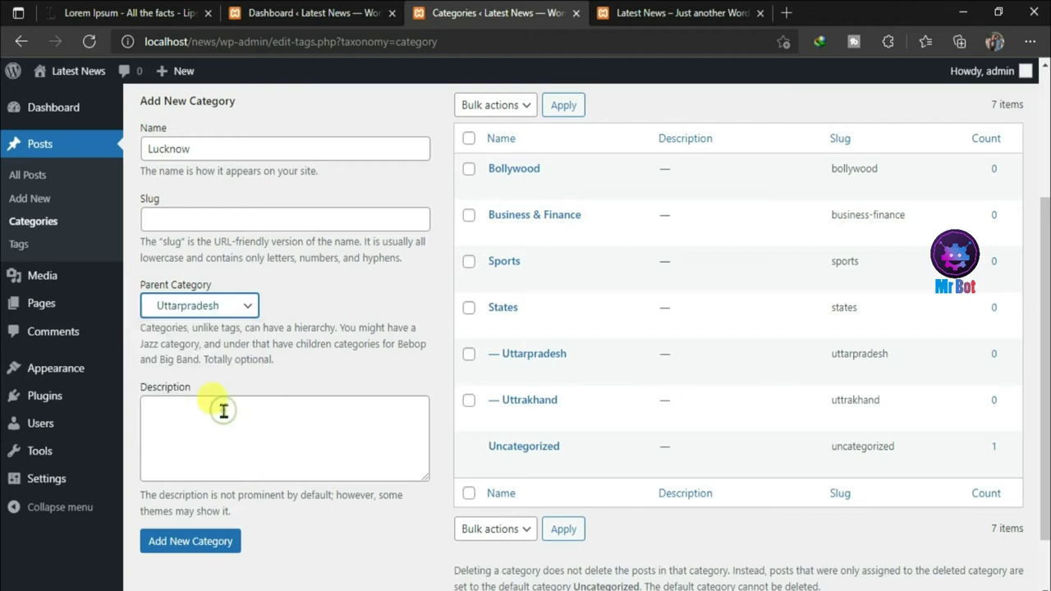
pyautogui.click(215, 545)
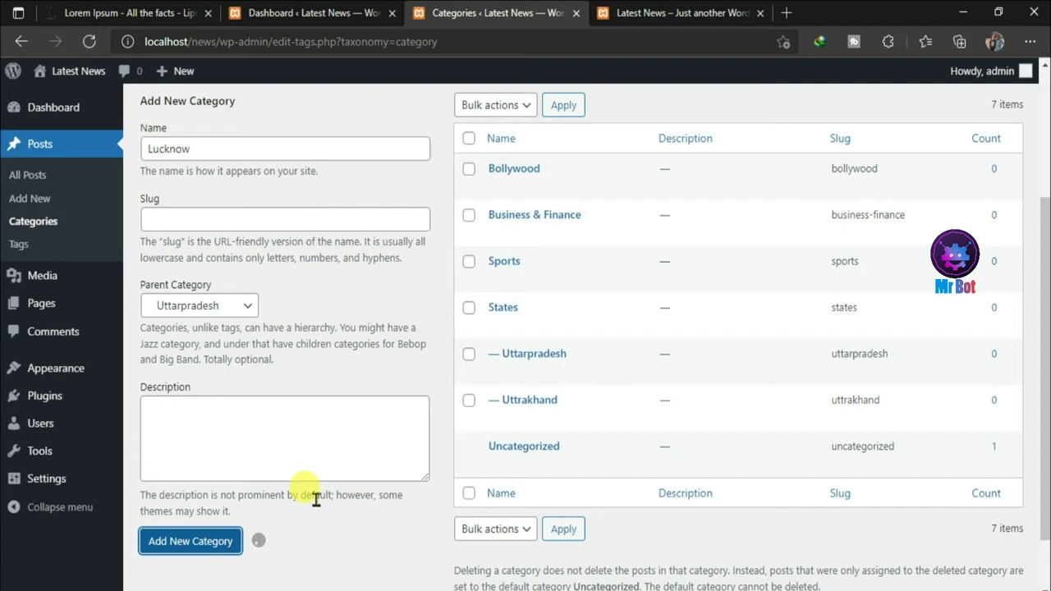
# - Add two more post categories named "Meerut" and "Noida" under the Uttarpradesh parent category
pyautogui.click(224, 149)
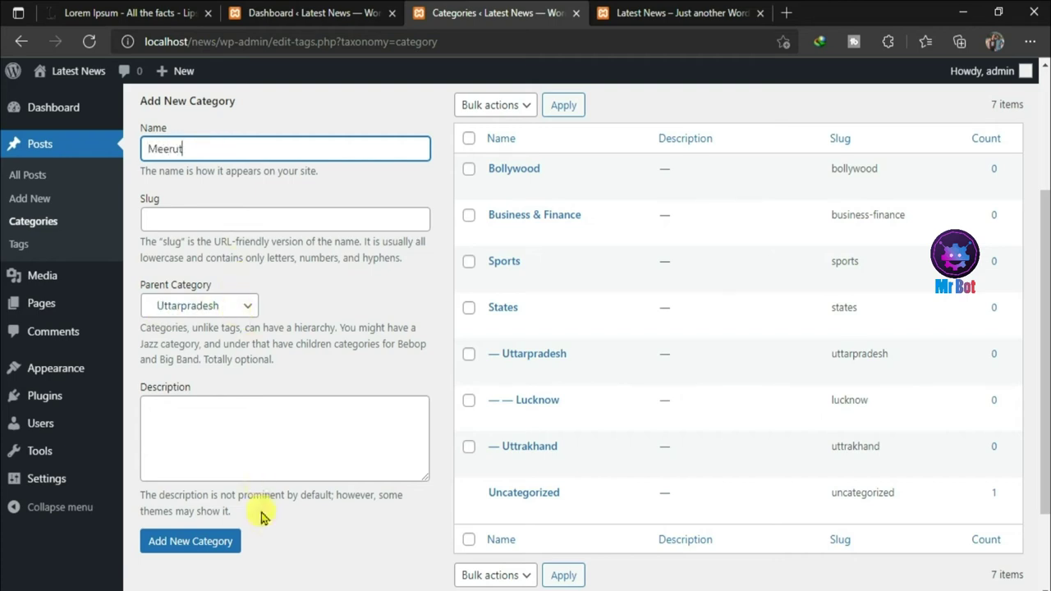
pyautogui.click(218, 541)
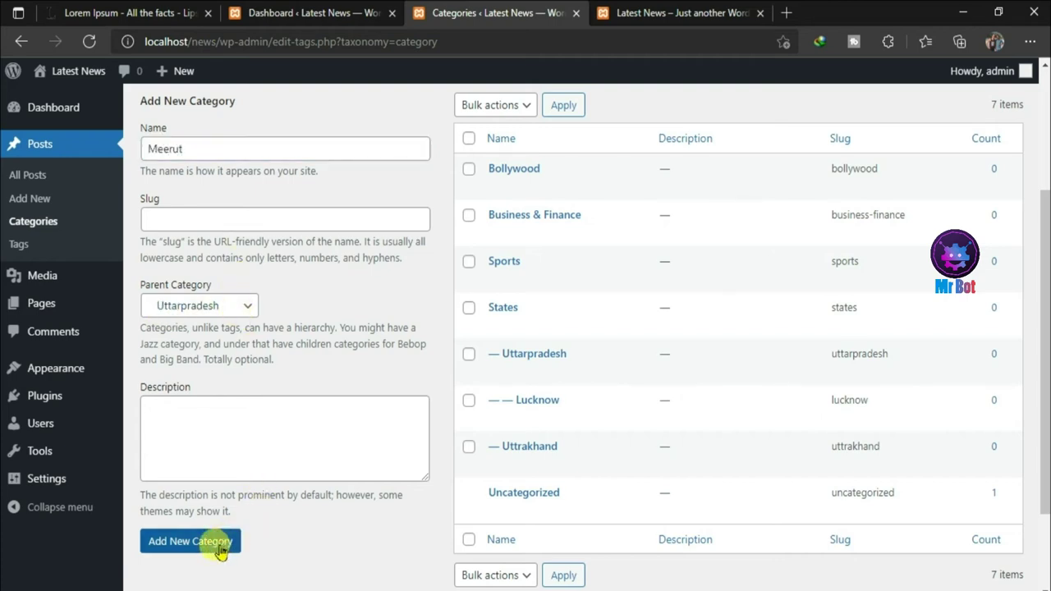
pyautogui.click(261, 157)
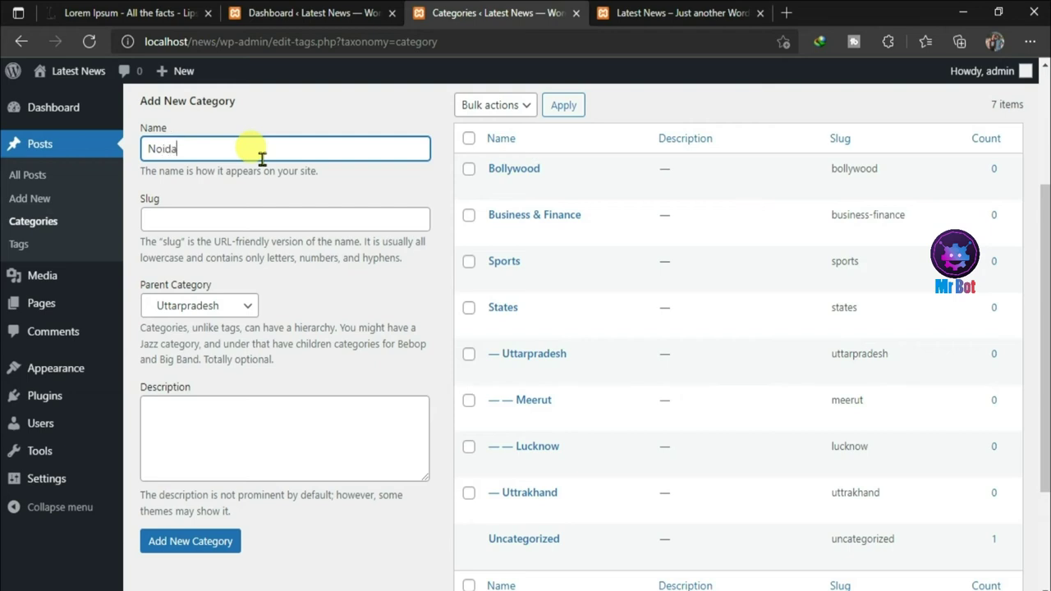
pyautogui.click(212, 542)
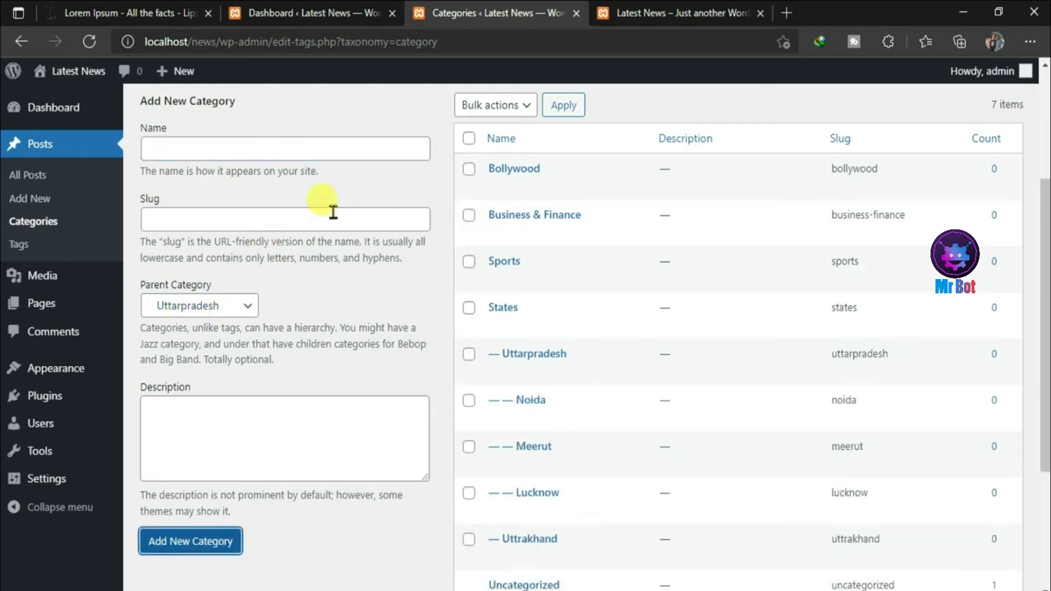
# - Add a post category named "Dehradun" with Uttrakhand as its parent category
pyautogui.click(665, 12)
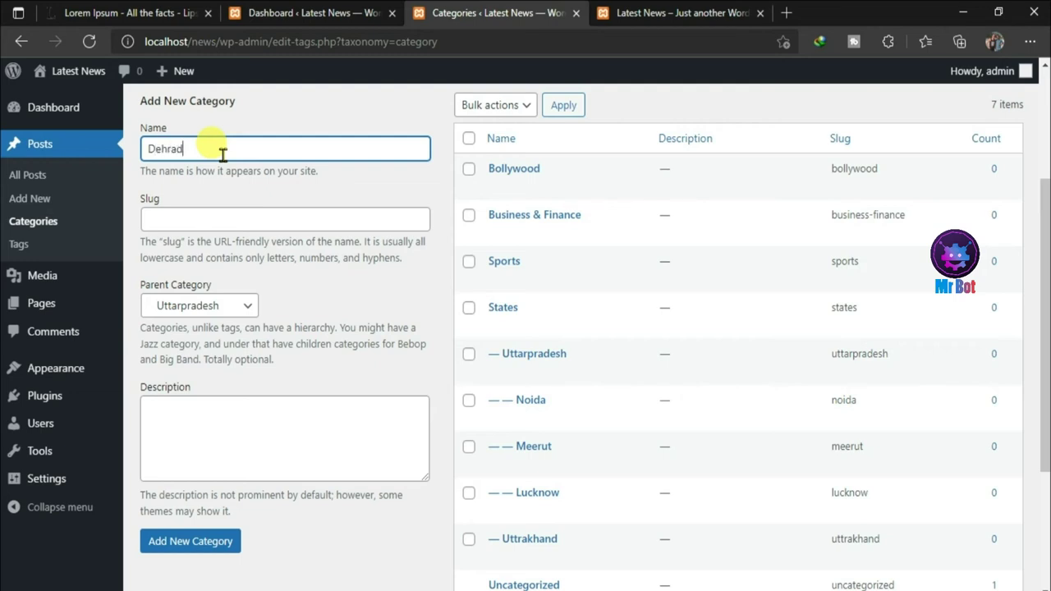
pyautogui.click(250, 305)
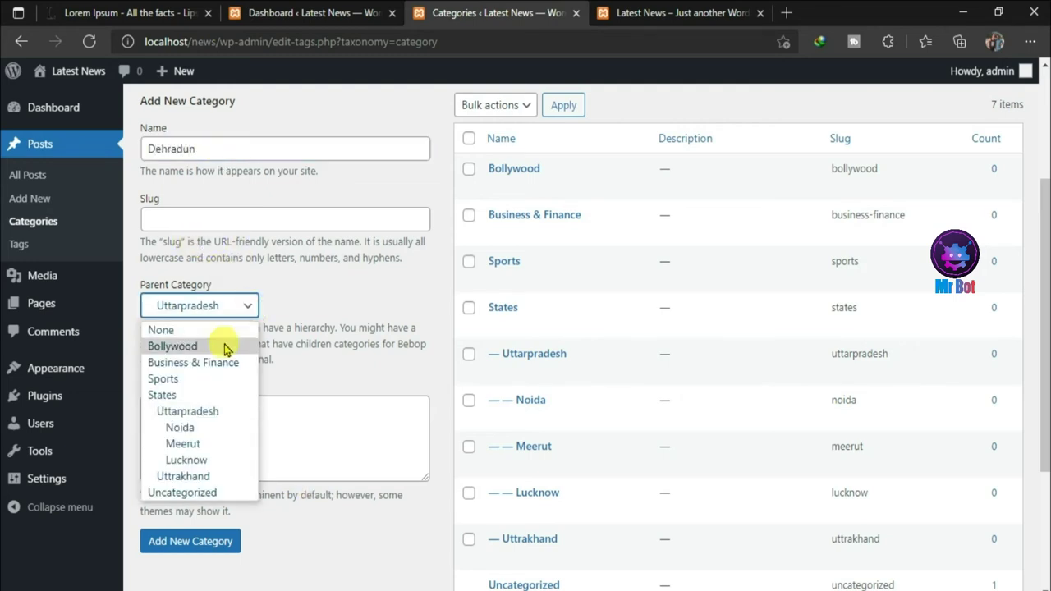
pyautogui.click(201, 476)
pyautogui.click(185, 542)
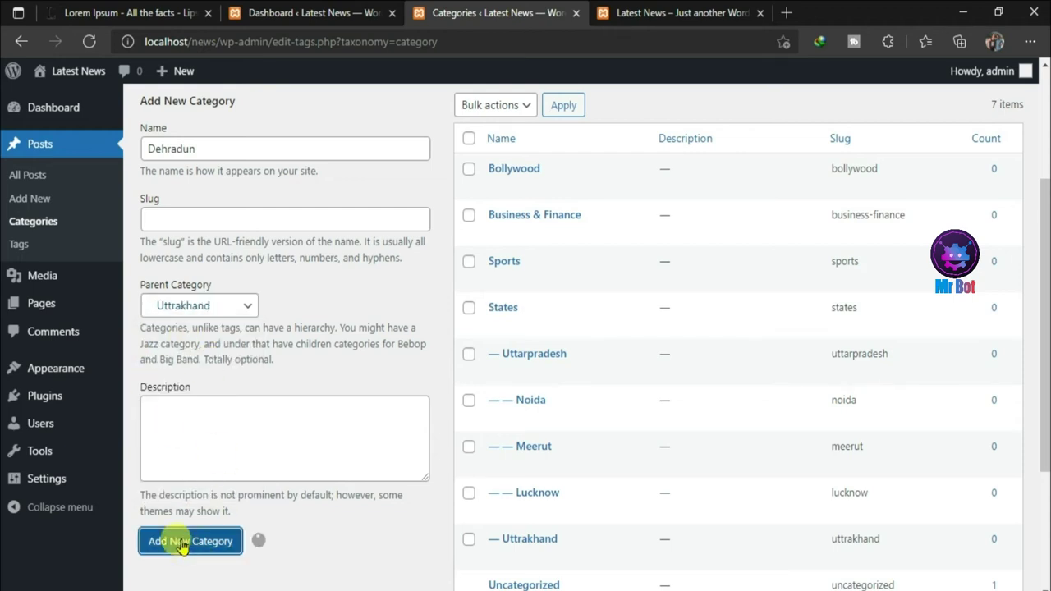
# - Add two more post categories named "Haridwar" and "Roorkee" under the Uttrakhand parent category
pyautogui.click(225, 149)
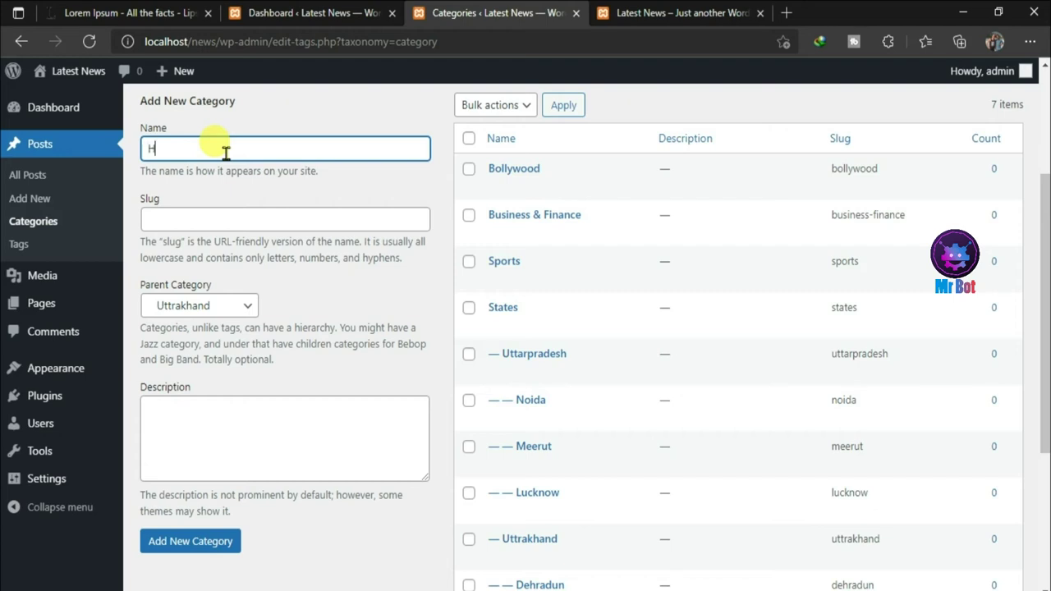
pyautogui.write('Haridwar')
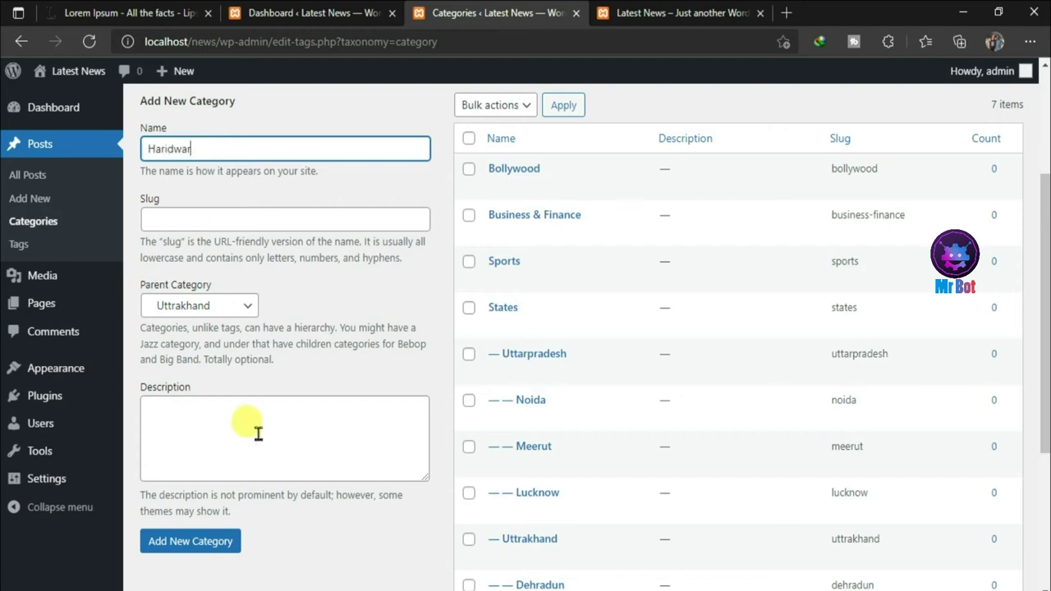
pyautogui.click(207, 541)
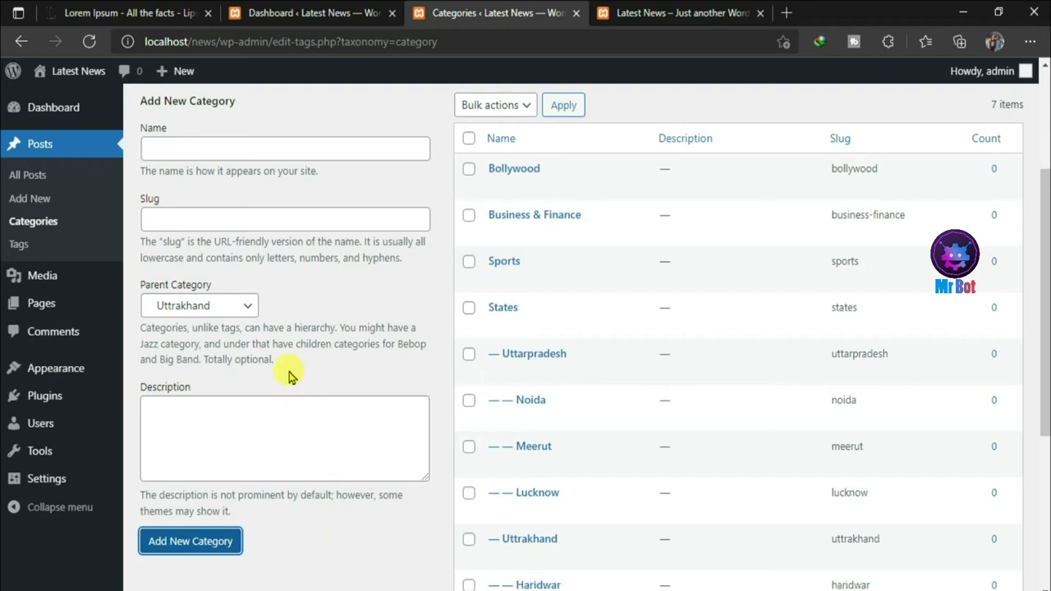
pyautogui.click(208, 144)
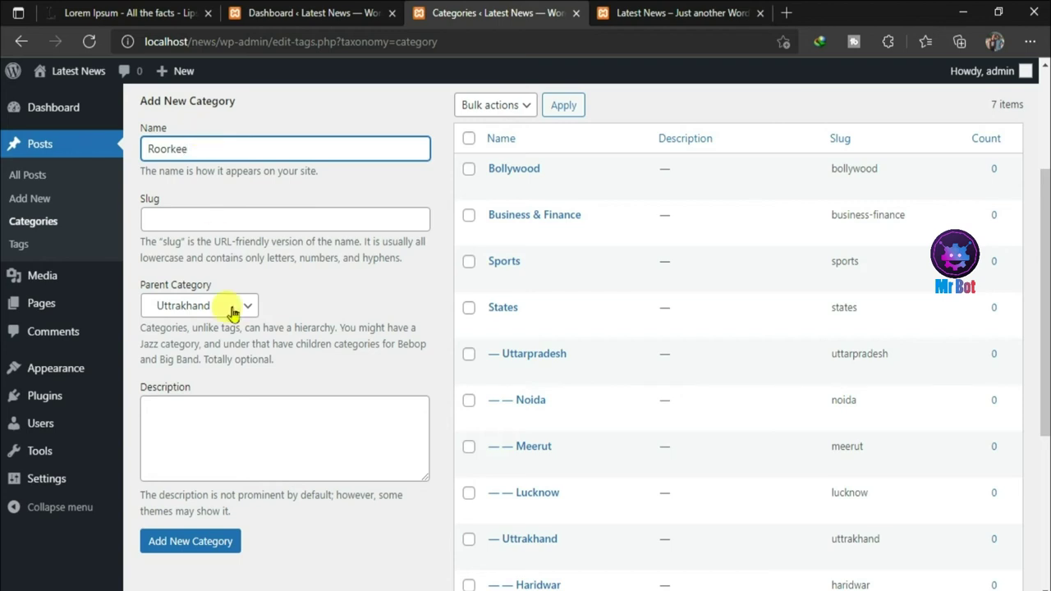
pyautogui.click(203, 542)
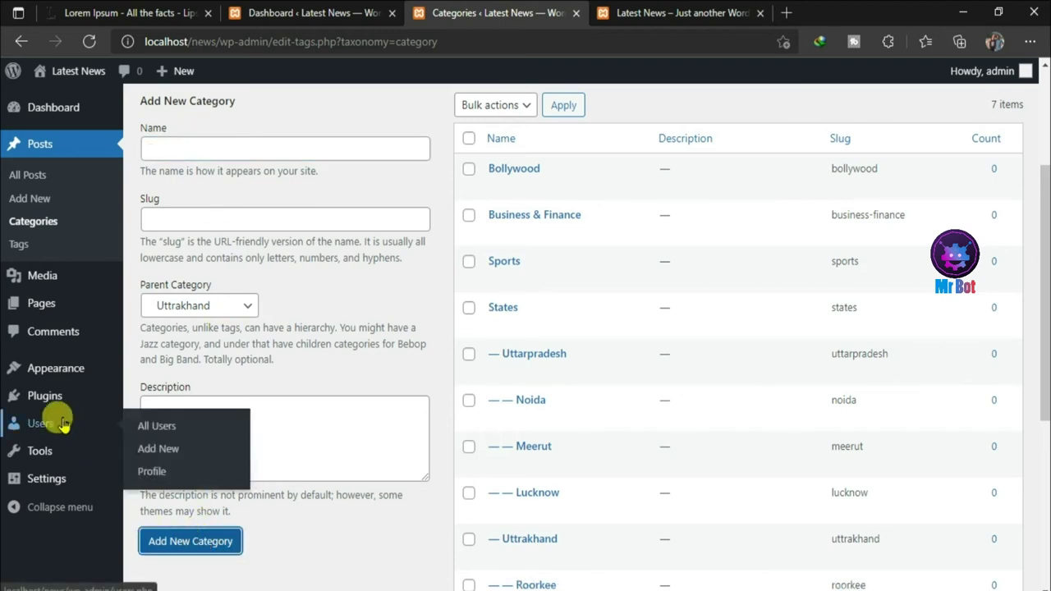
# - Add the Lucknow, Meerut and Noida categories as items to Menu 1 of the site
pyautogui.moveTo(57, 368)
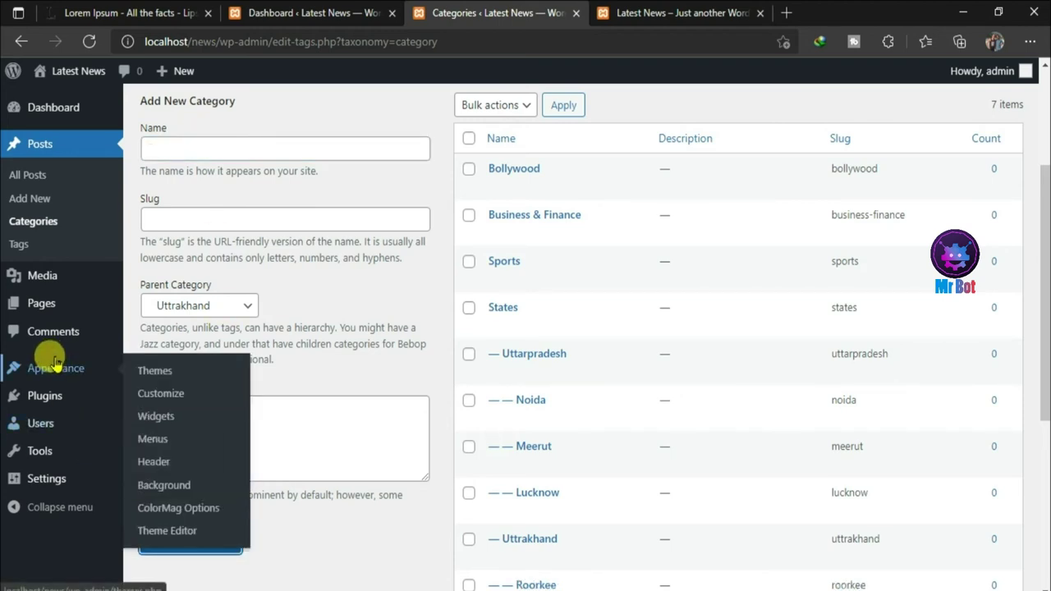
pyautogui.click(167, 441)
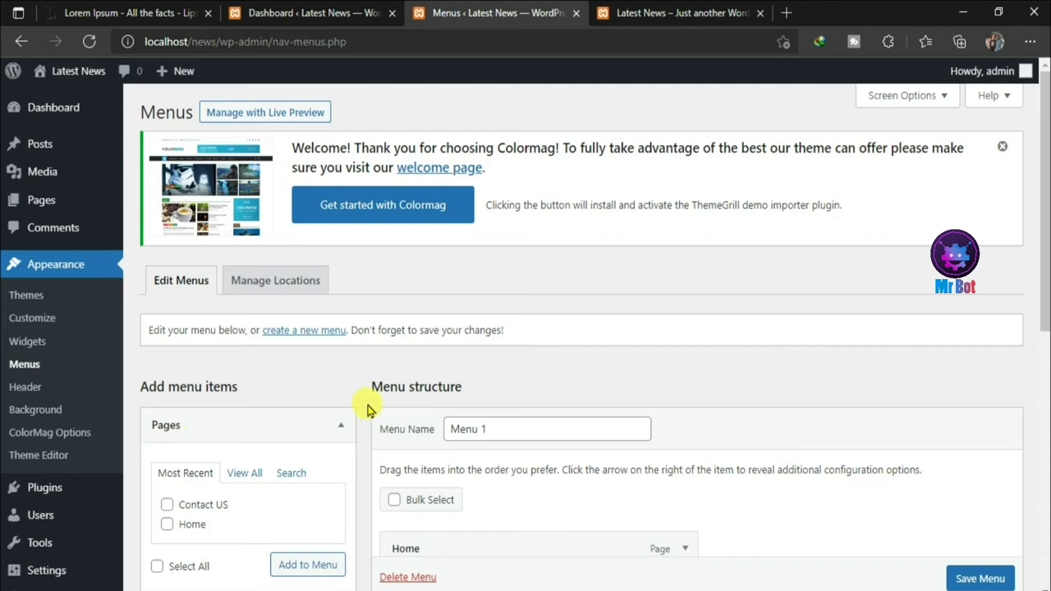
pyautogui.moveTo(1043, 243); pyautogui.dragTo(1043, 383)
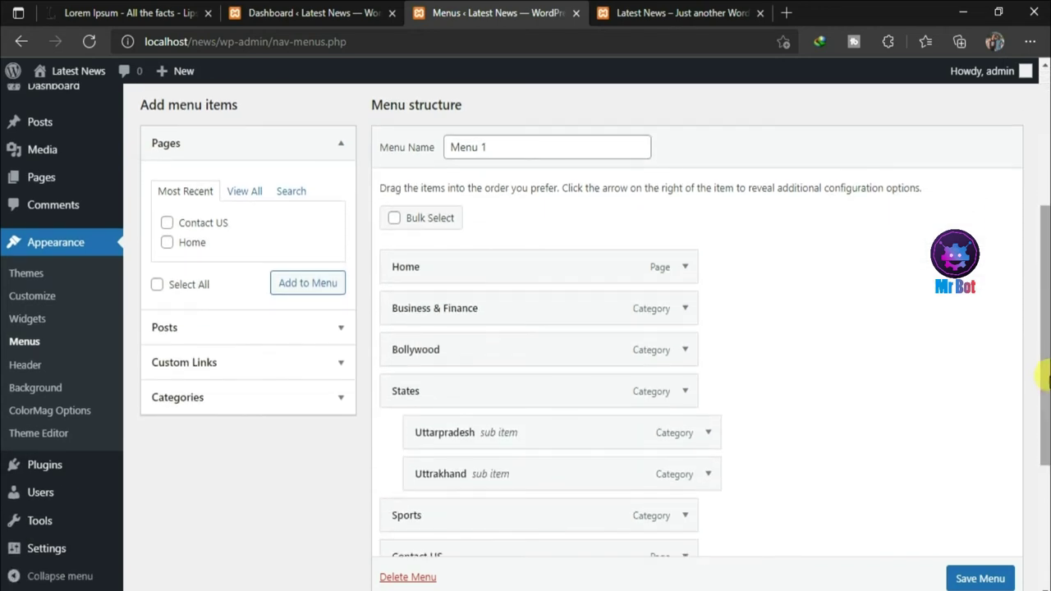
pyautogui.click(218, 398)
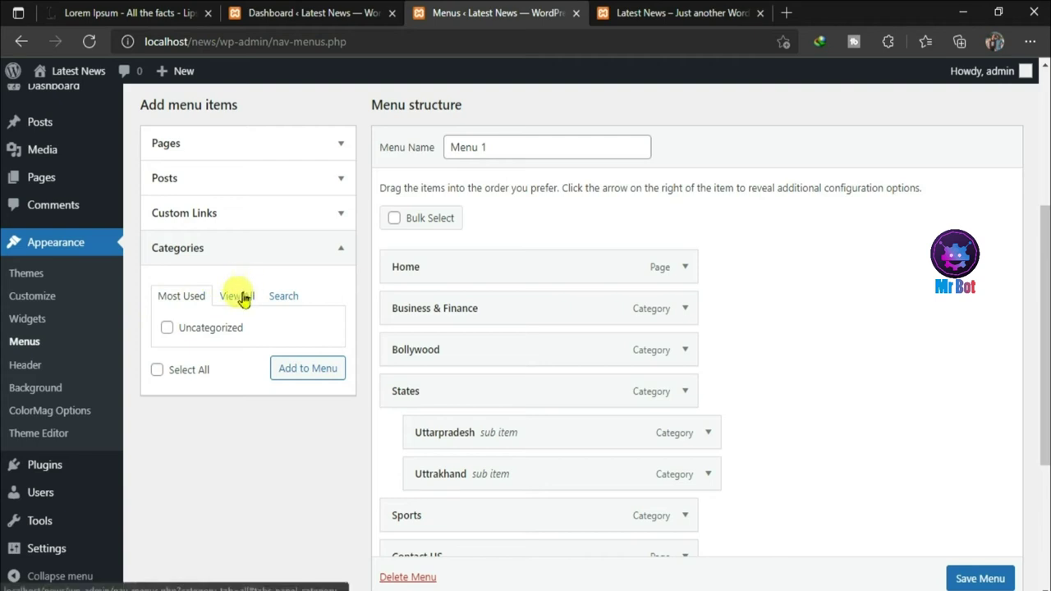
pyautogui.click(242, 294)
pyautogui.click(336, 381)
pyautogui.moveTo(337, 389); pyautogui.dragTo(337, 413)
pyautogui.click(197, 374)
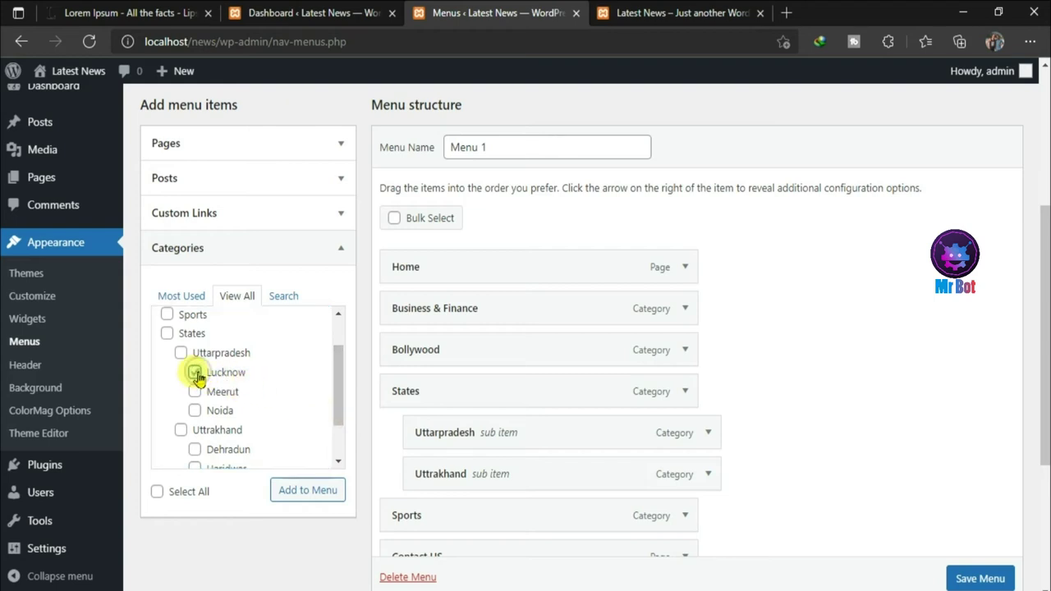
pyautogui.click(195, 392)
pyautogui.click(195, 412)
pyautogui.click(305, 494)
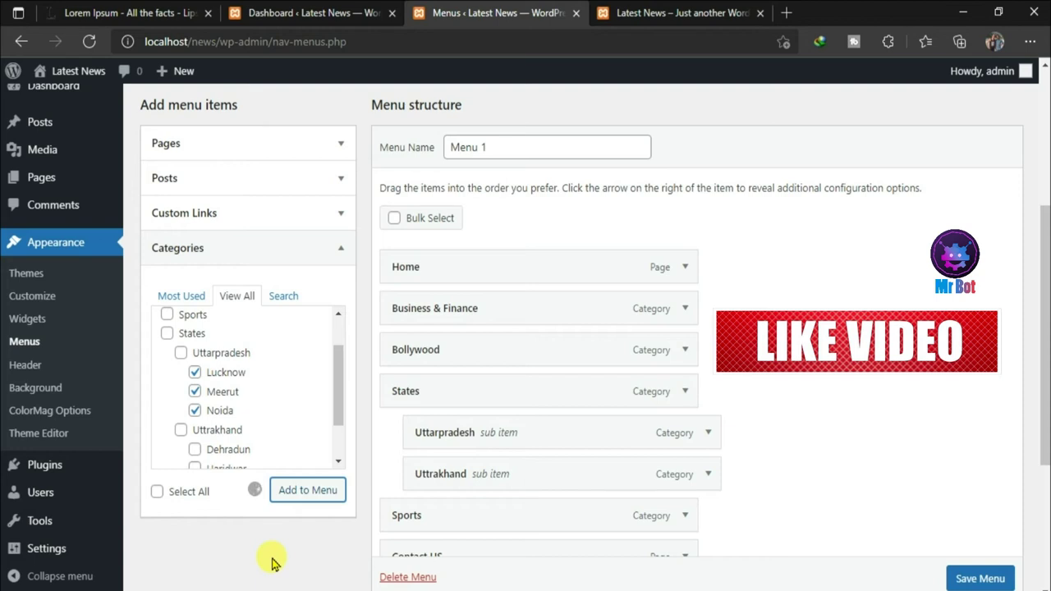
# - Nest the Lucknow, Meerut and Noida menu items as sub items under Uttarpradesh
pyautogui.moveTo(1043, 327); pyautogui.dragTo(1041, 402)
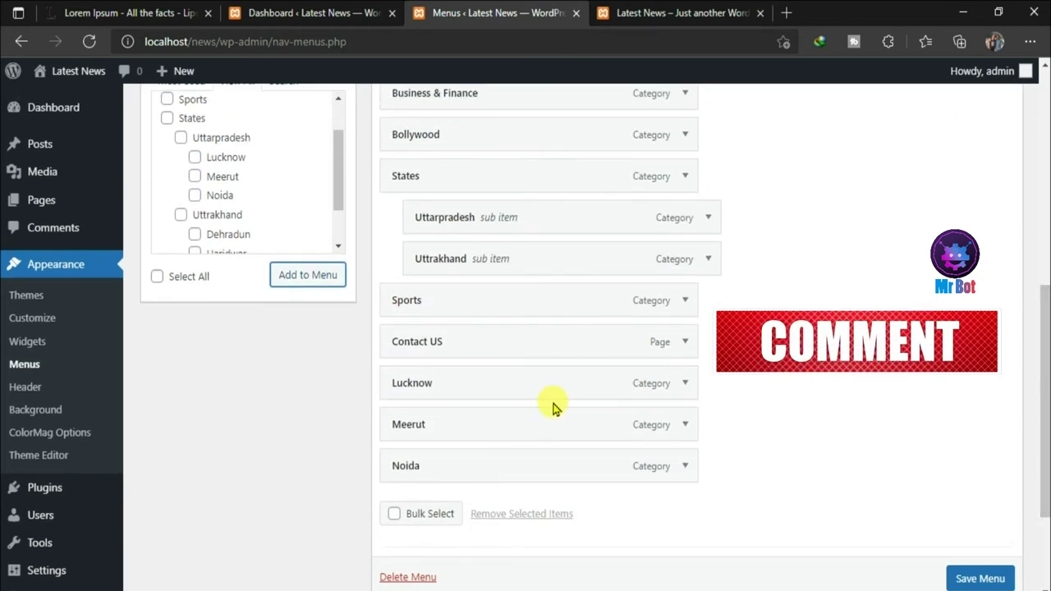
pyautogui.moveTo(469, 394); pyautogui.dragTo(520, 263)
pyautogui.moveTo(467, 428); pyautogui.dragTo(512, 304)
pyautogui.moveTo(440, 472); pyautogui.dragTo(469, 307)
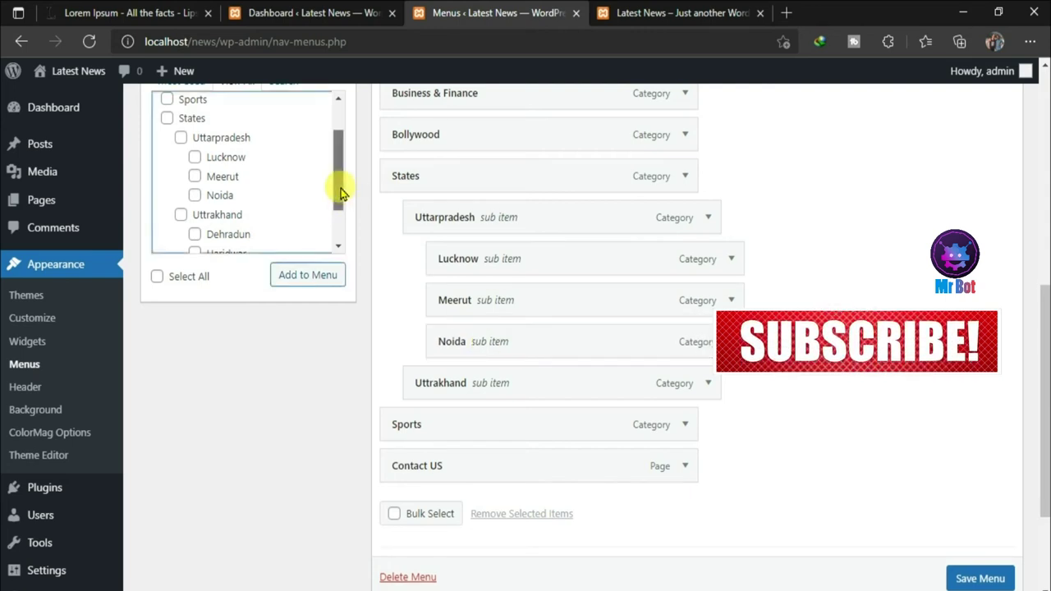
# - Add the Dehradun, Haridwar and Roorkee categories as items to Menu 1
pyautogui.click(338, 245)
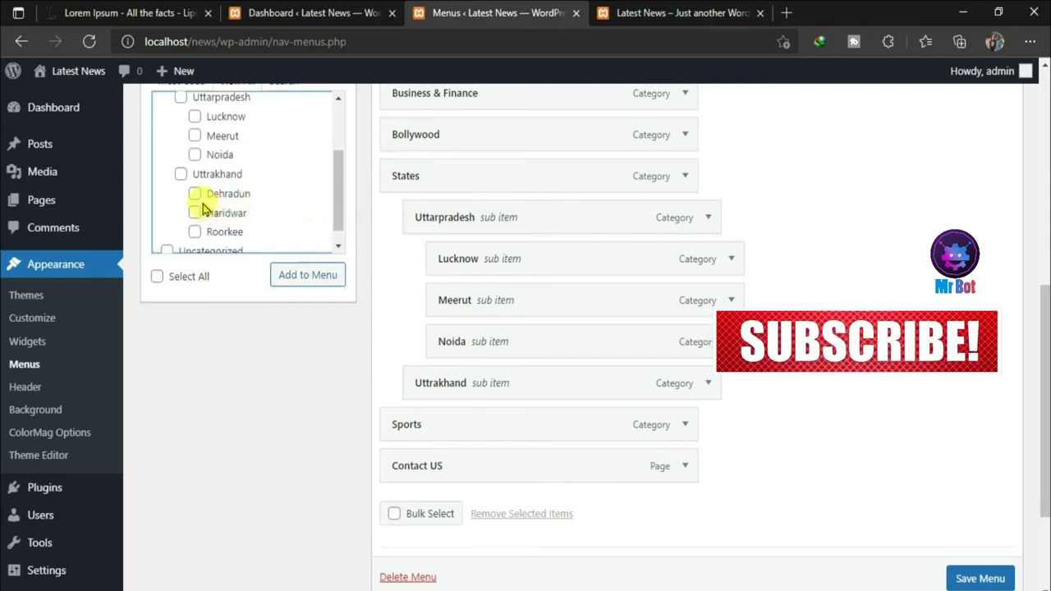
pyautogui.click(194, 194)
pyautogui.click(194, 212)
pyautogui.click(194, 232)
pyautogui.click(306, 279)
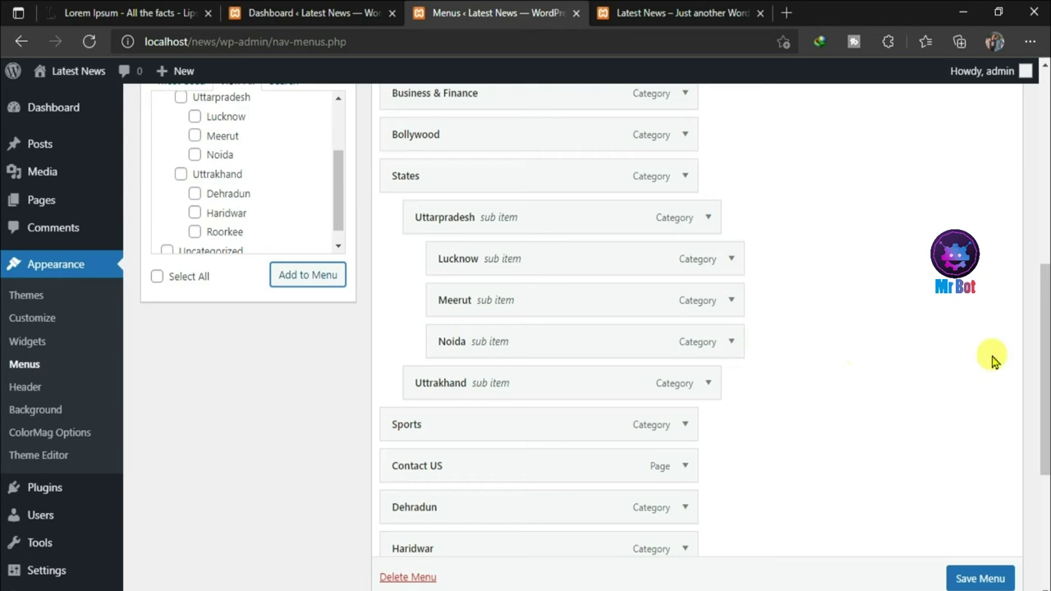
# - Nest the Dehradun, Haridwar and Roorkee menu items as sub items under Uttrakhand and save the menu
pyautogui.moveTo(1042, 345); pyautogui.dragTo(1043, 410)
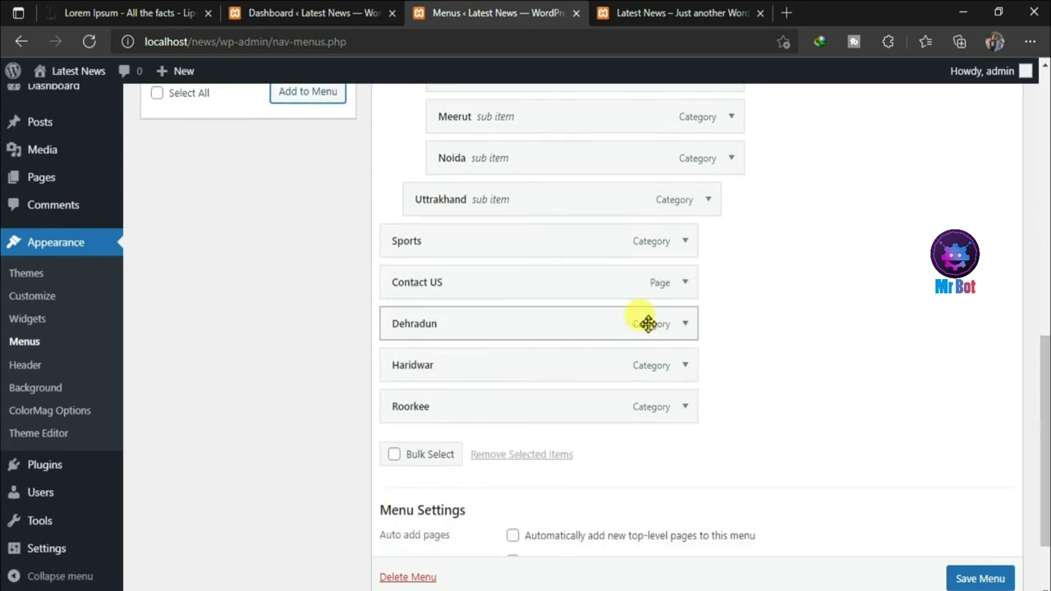
pyautogui.moveTo(504, 328); pyautogui.dragTo(551, 240)
pyautogui.moveTo(439, 368); pyautogui.dragTo(485, 281)
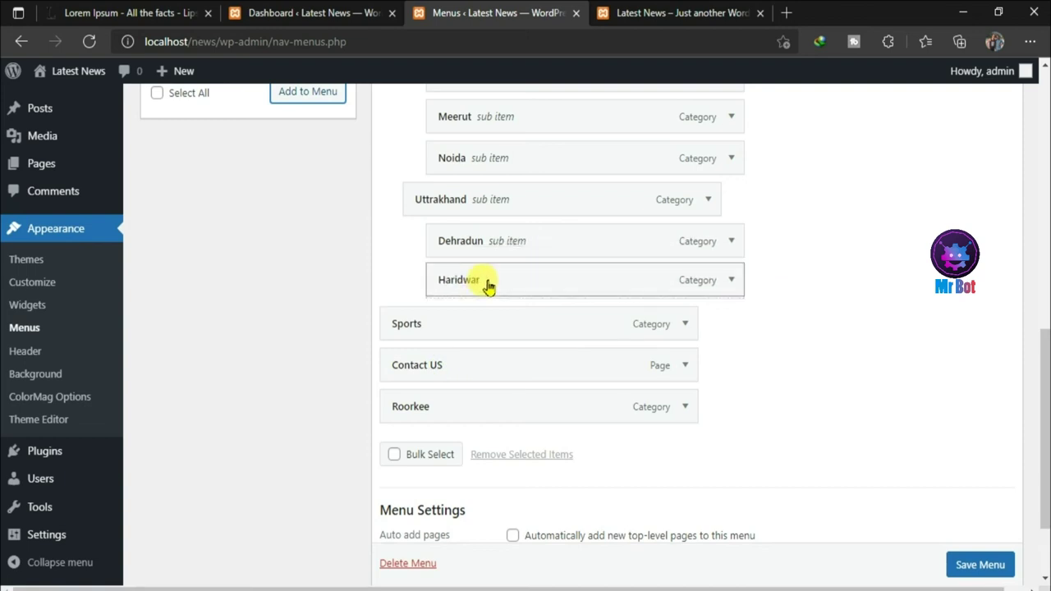
pyautogui.moveTo(451, 392); pyautogui.dragTo(492, 329)
pyautogui.scroll(-1, 968, 574)
pyautogui.click(975, 558)
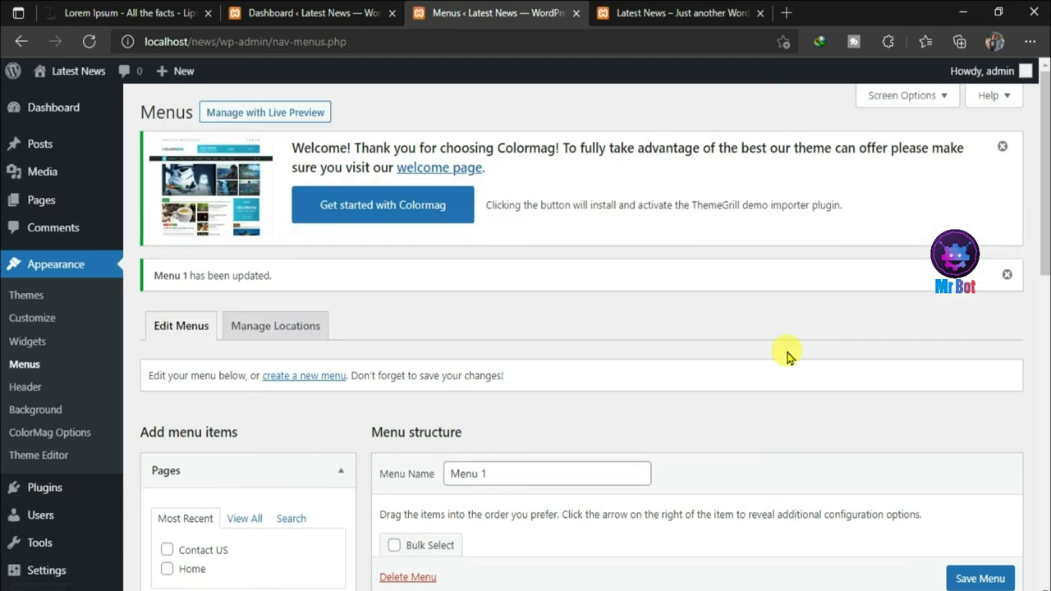
# - Reload the Latest News front page and check the Uttarpradesh and Uttrakhand submenus under States
pyautogui.moveTo(1044, 206); pyautogui.dragTo(1044, 332)
pyautogui.click(656, 13)
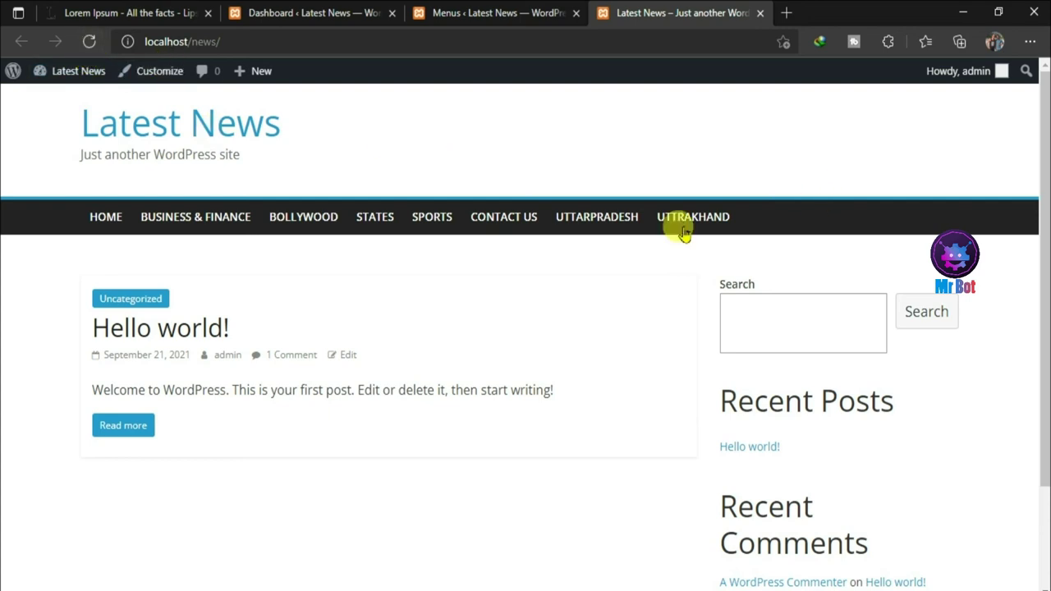
pyautogui.click(88, 41)
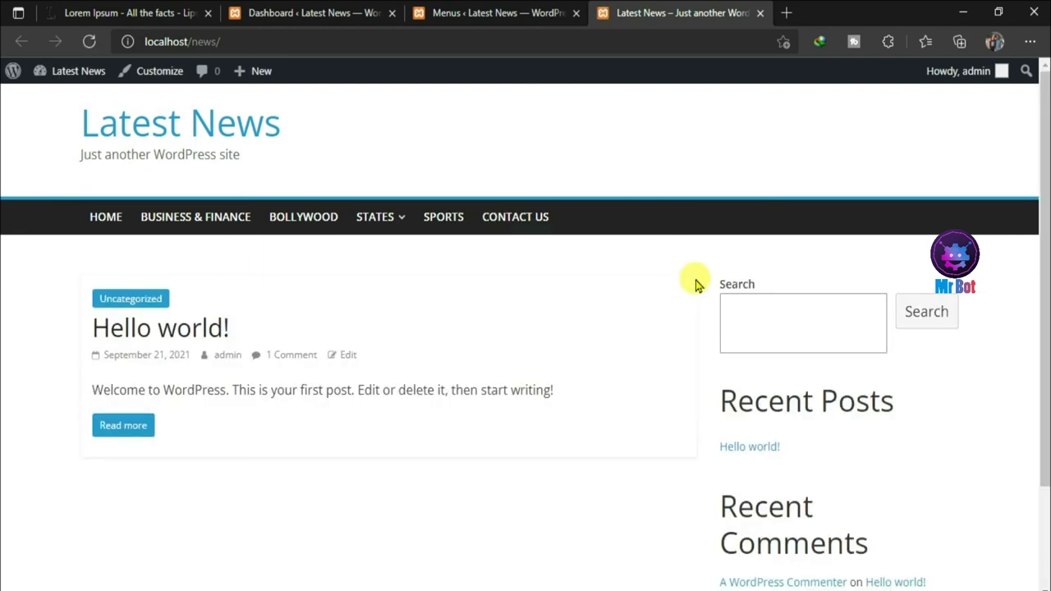
pyautogui.moveTo(408, 235)
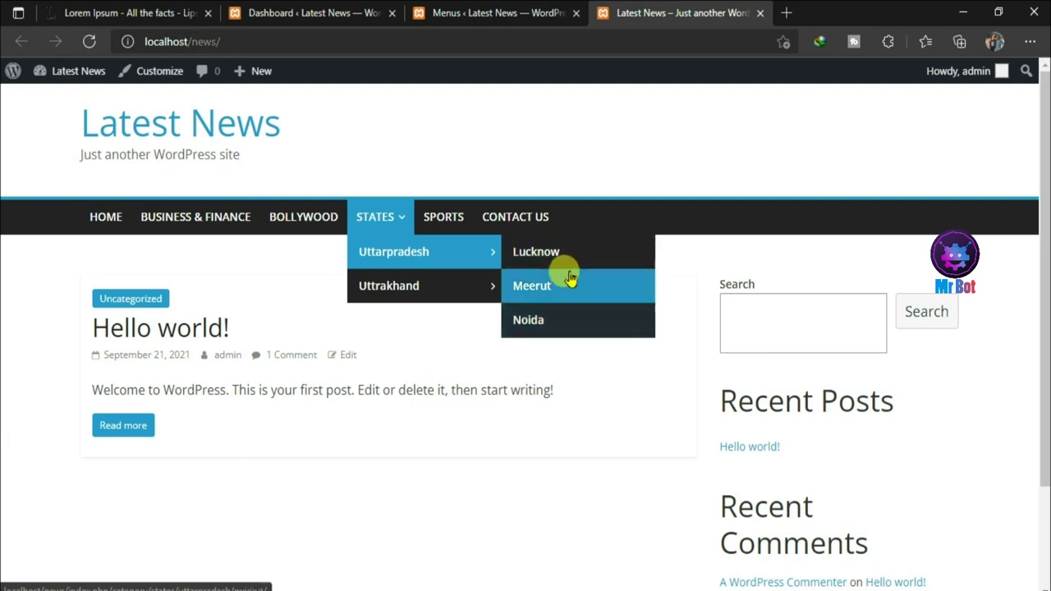
pyautogui.moveTo(441, 283)
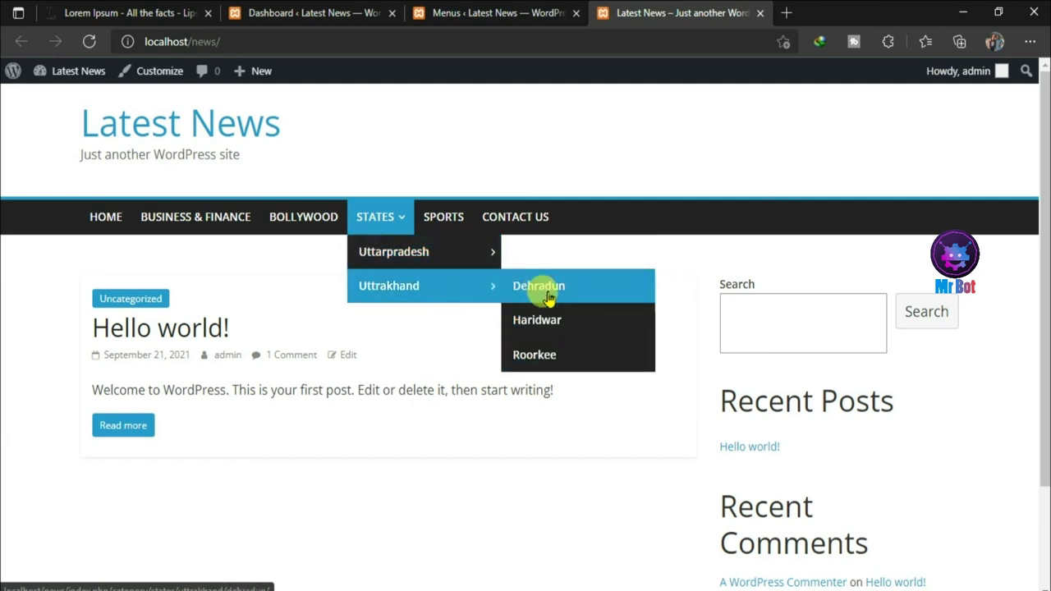